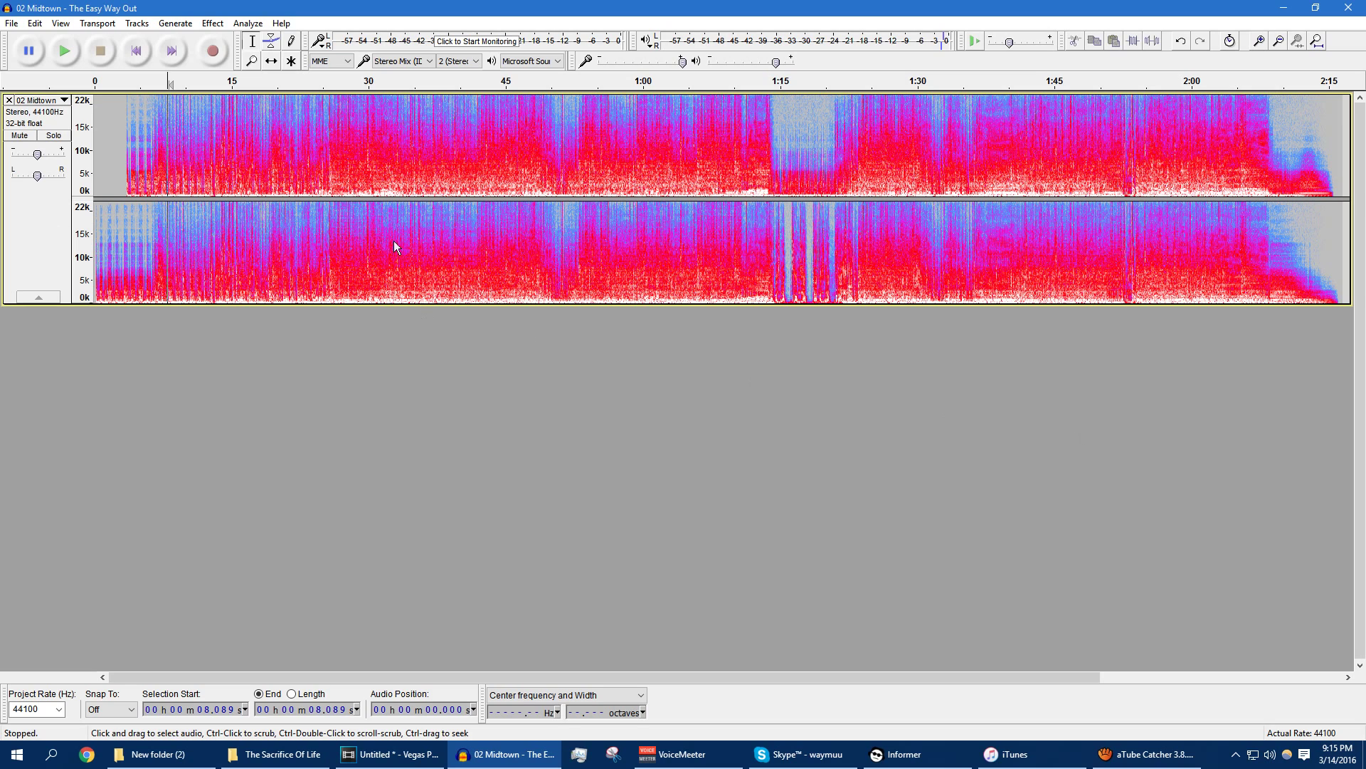
Step: Play the original song from about 27.5 s to hear its unprocessed sound, and stop playback
left_click(346, 241)
left_click(67, 52)
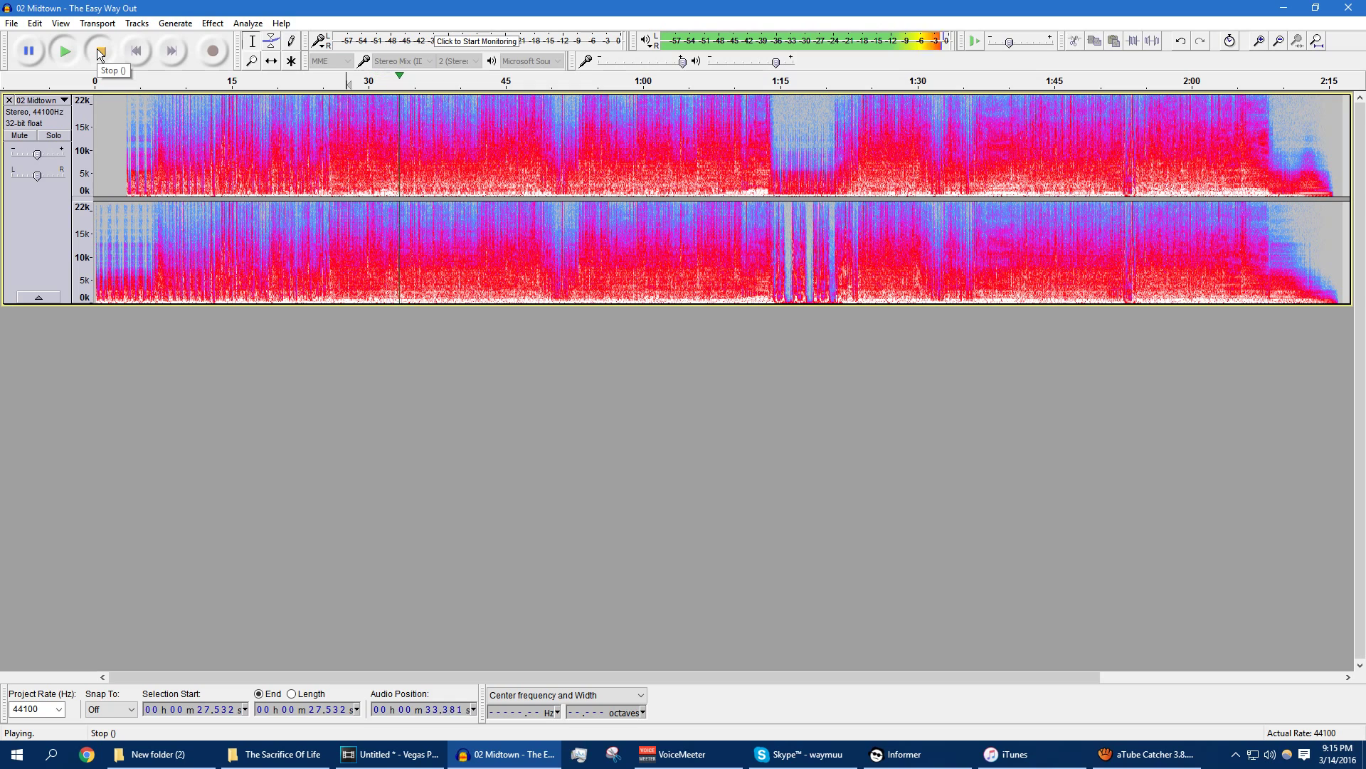
left_click(100, 52)
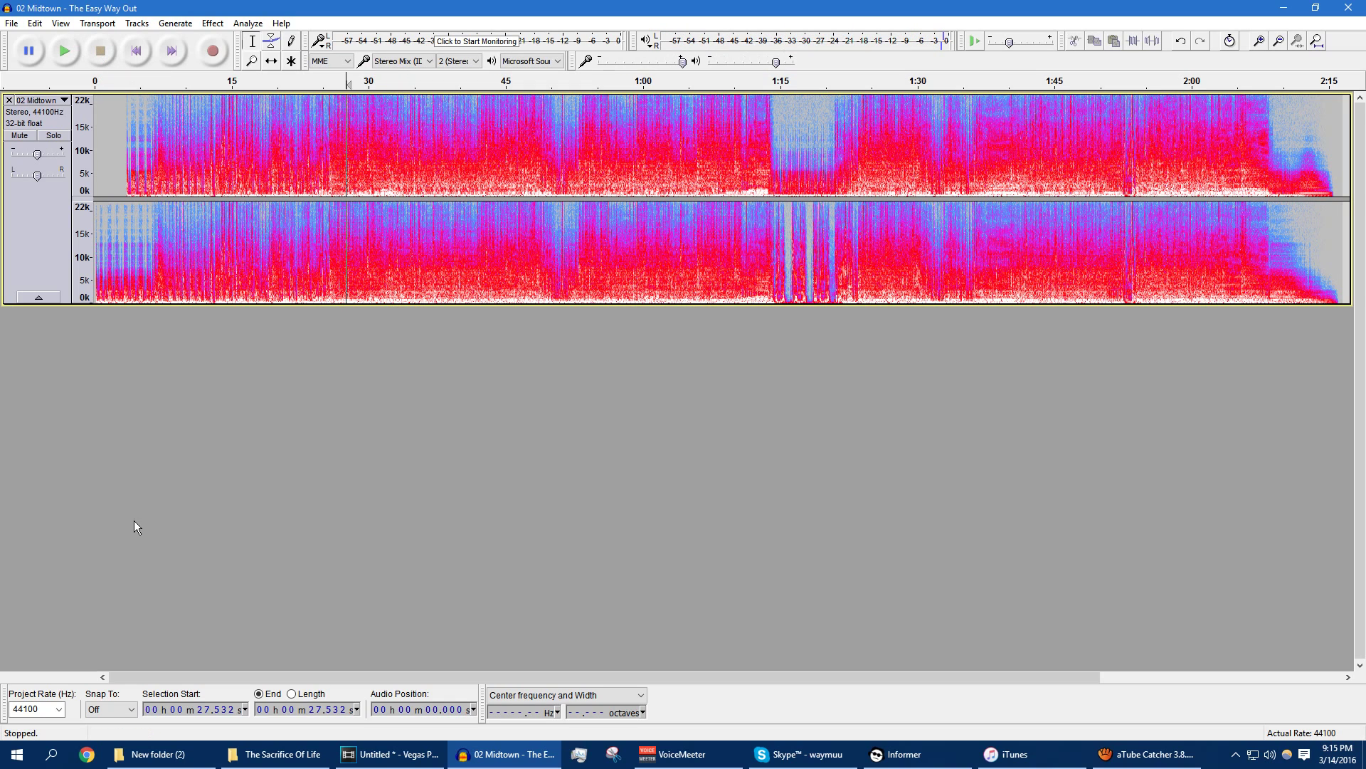
Step: Preview tape noise.flac from New folder (2) in the media player and close the player
left_click(183, 754)
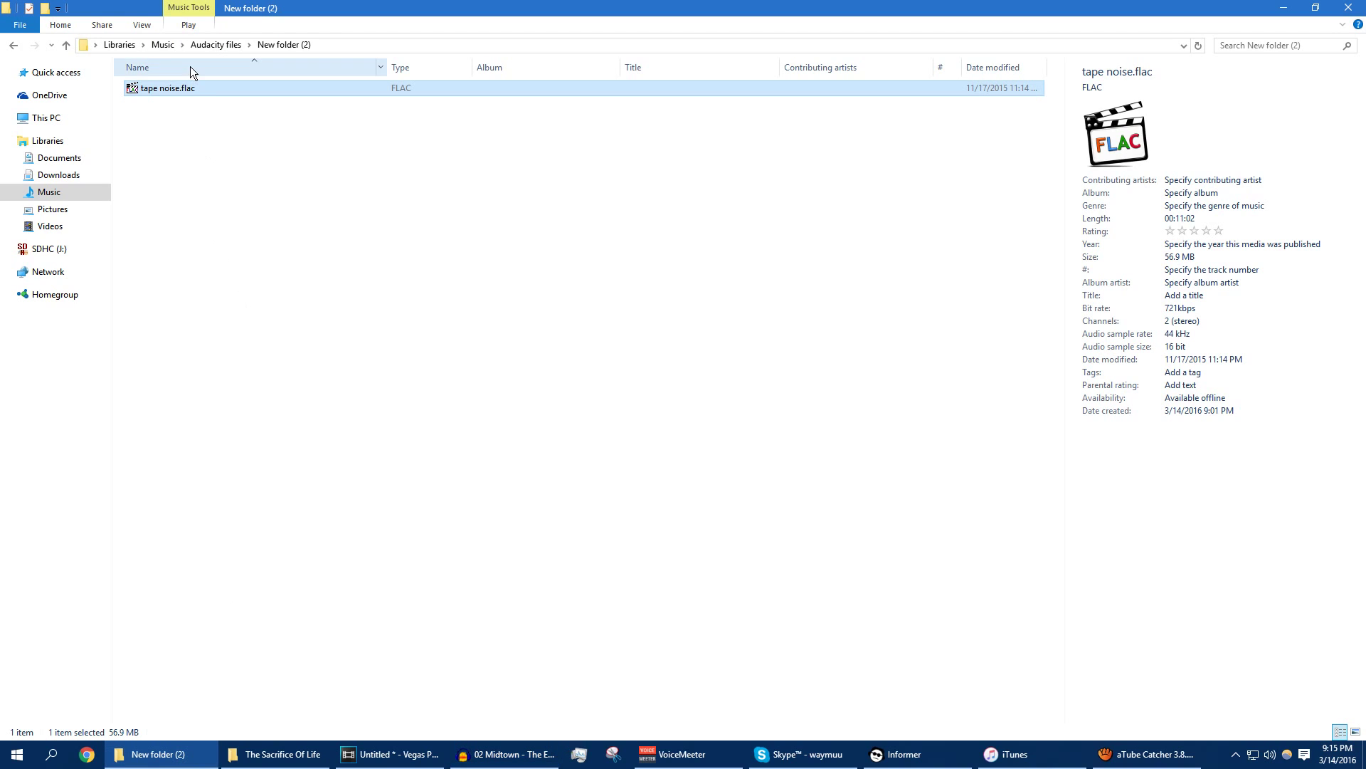
mouse_move(189, 93)
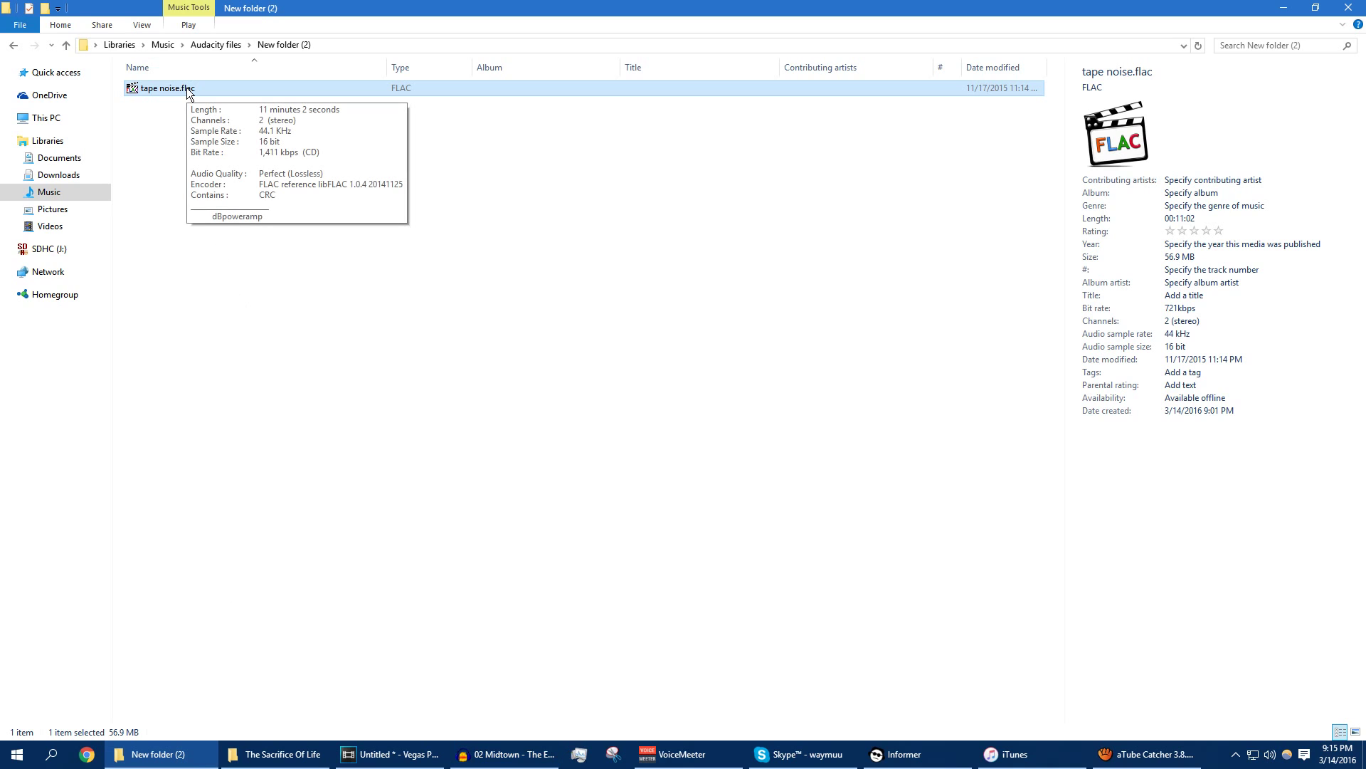
left_click(163, 127)
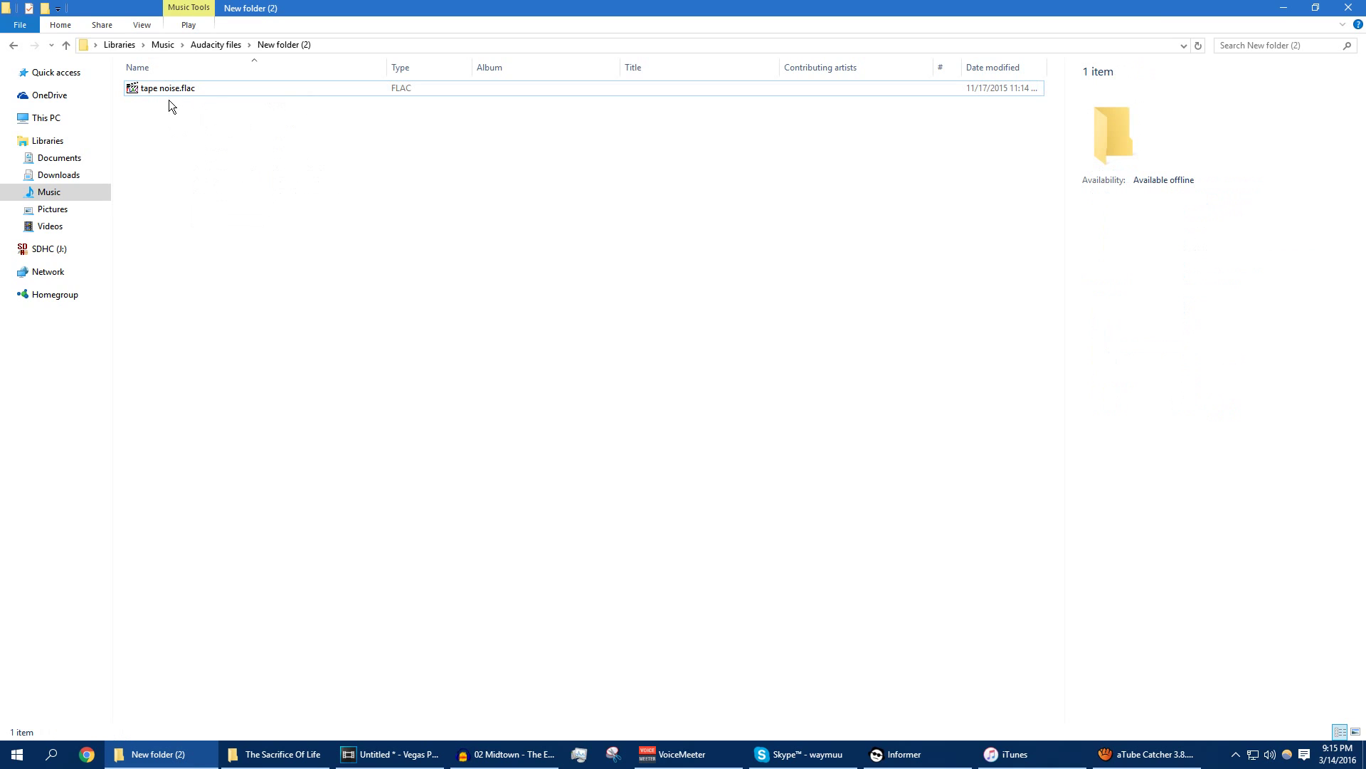
mouse_move(175, 93)
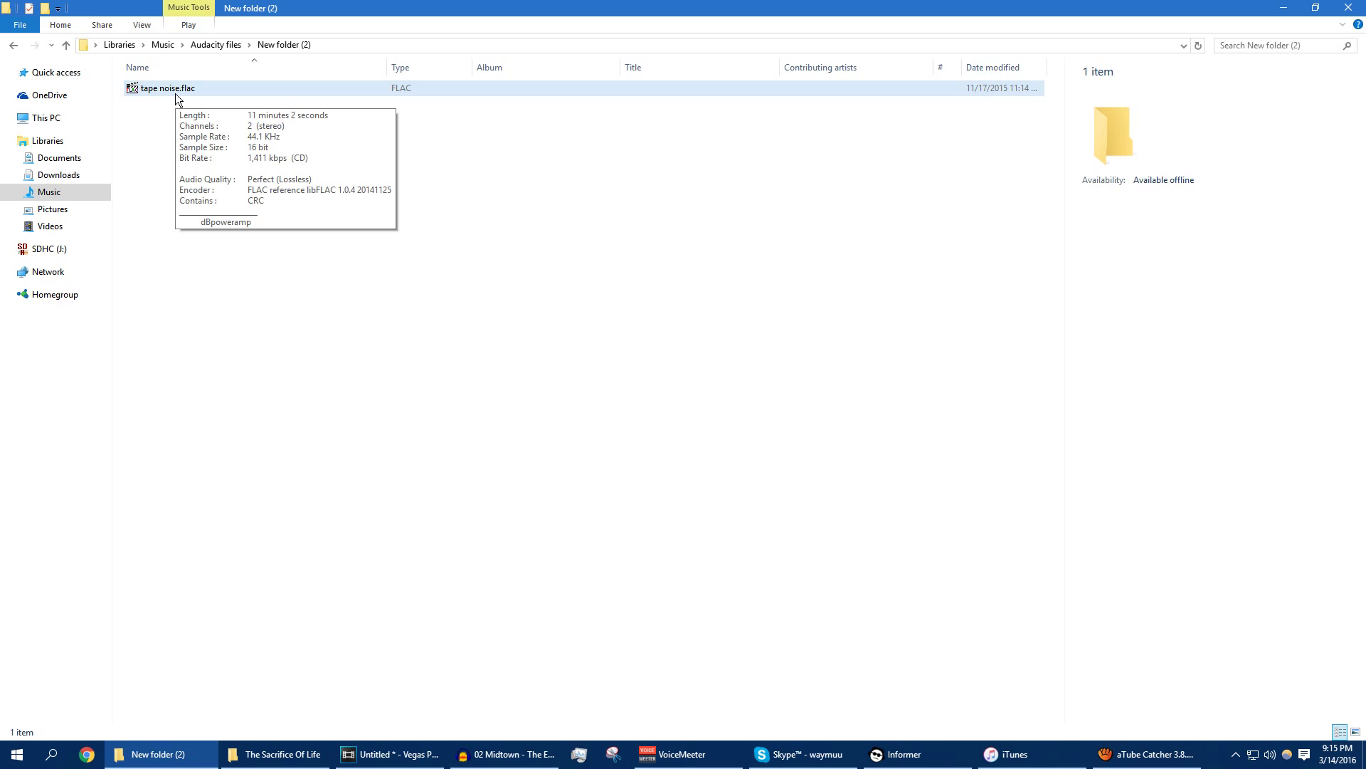
double_click(175, 93)
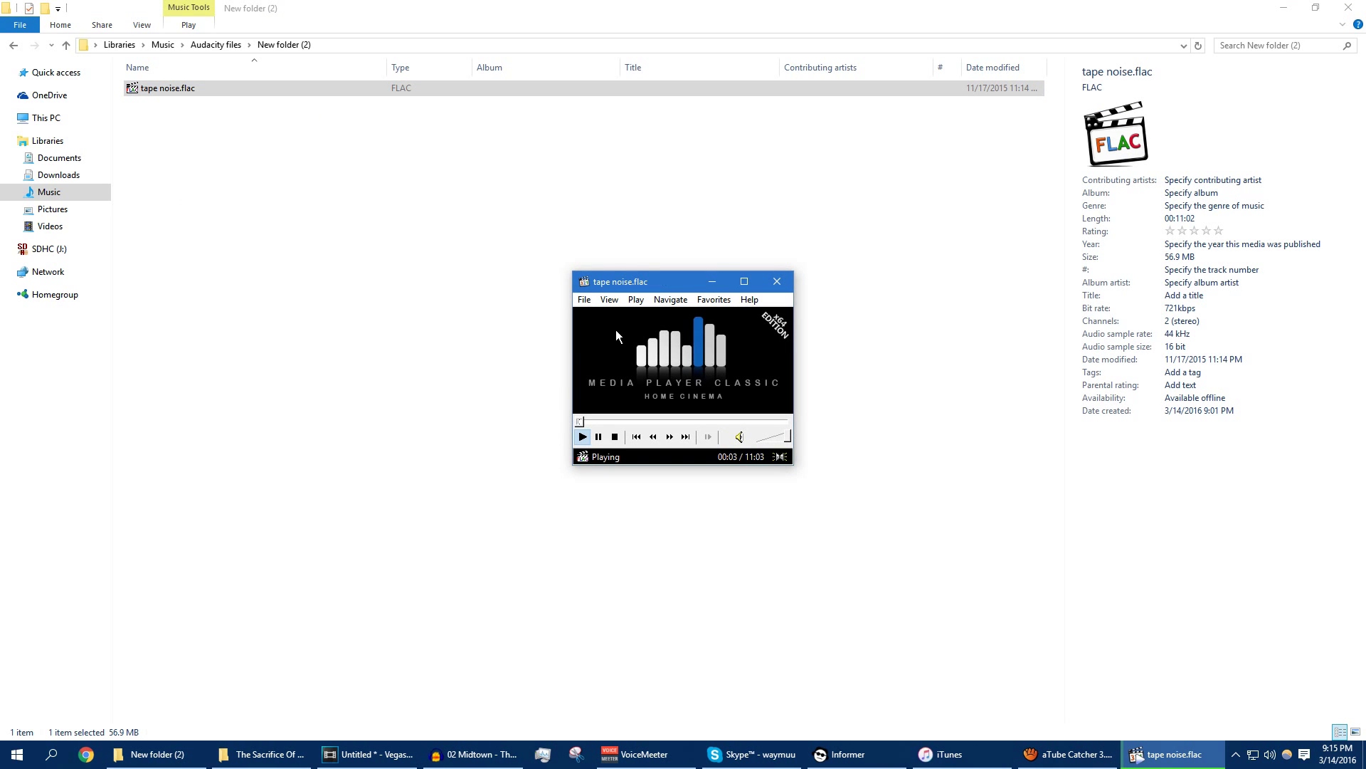
left_click(775, 281)
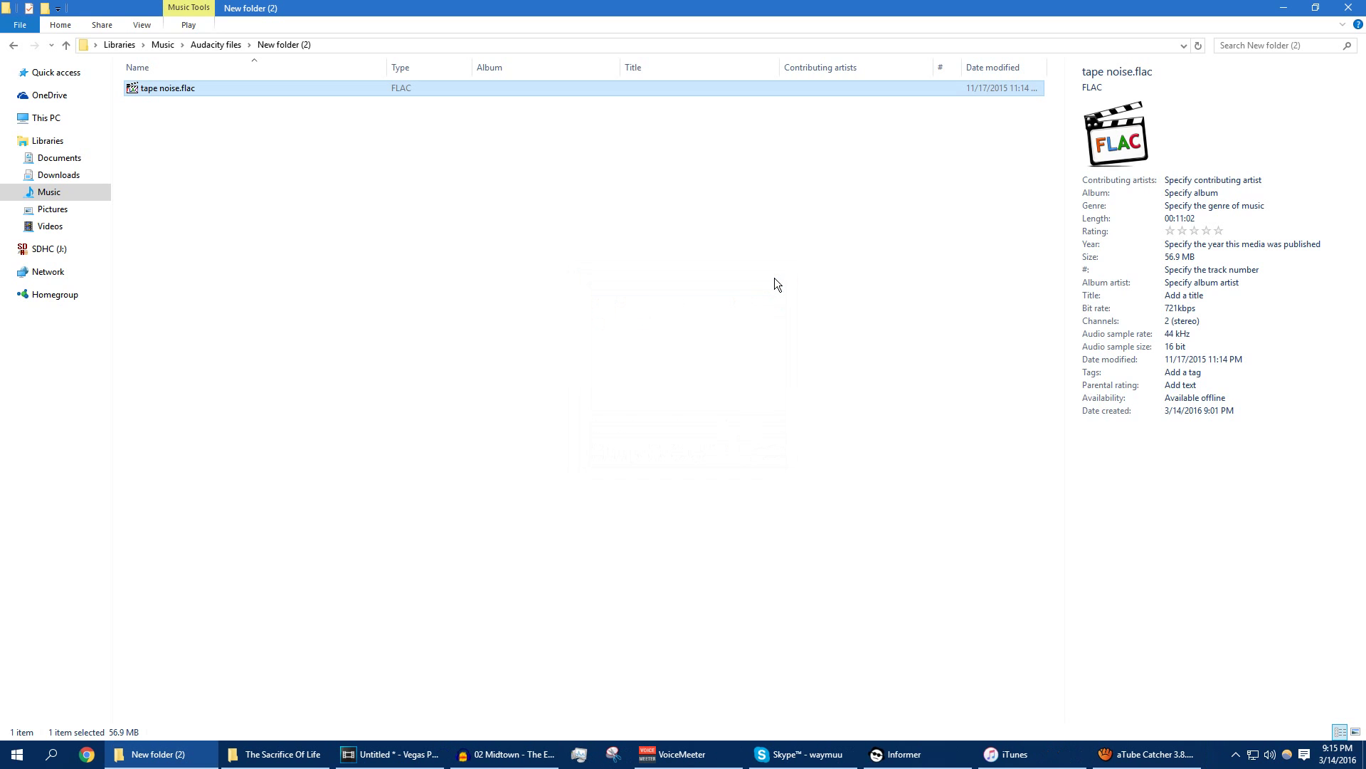
Step: Return to Audacity, view its version information and close the About window
left_click(489, 755)
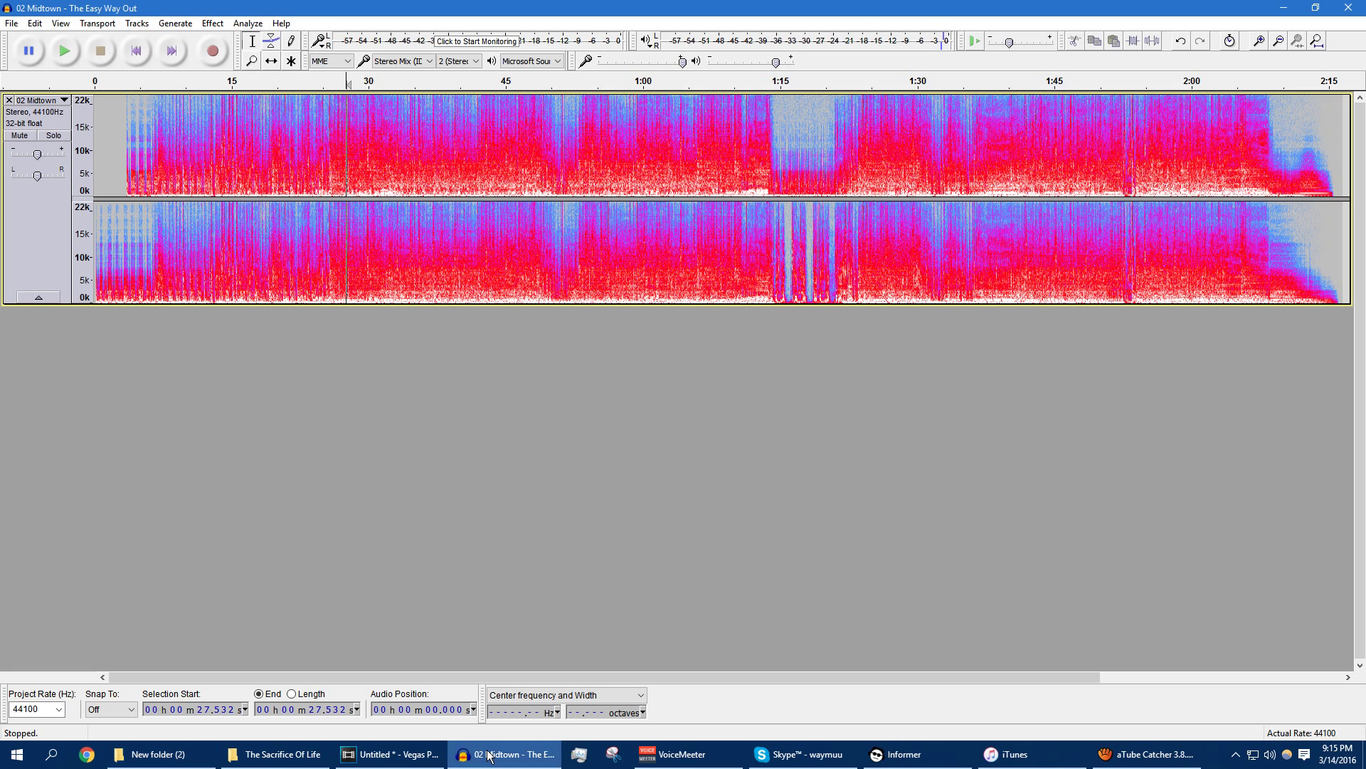
left_click(281, 23)
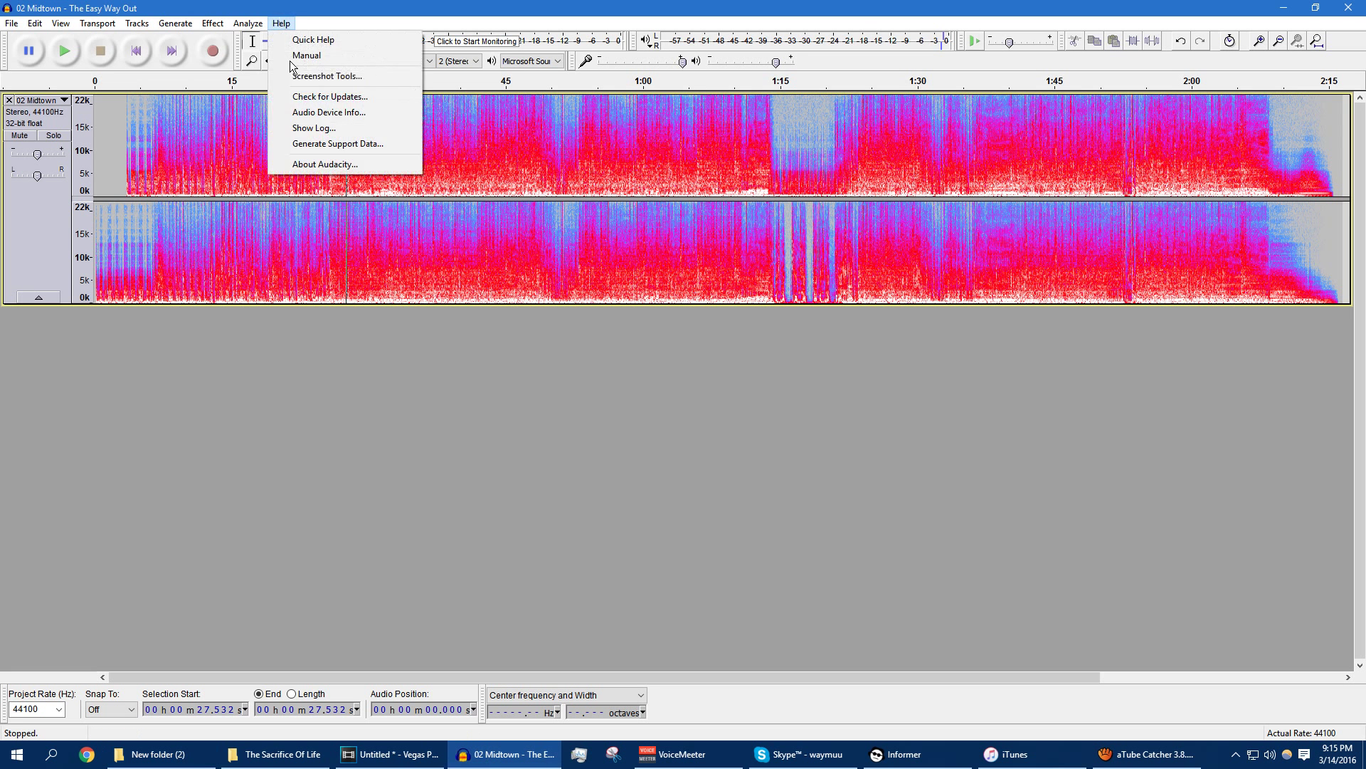
left_click(311, 165)
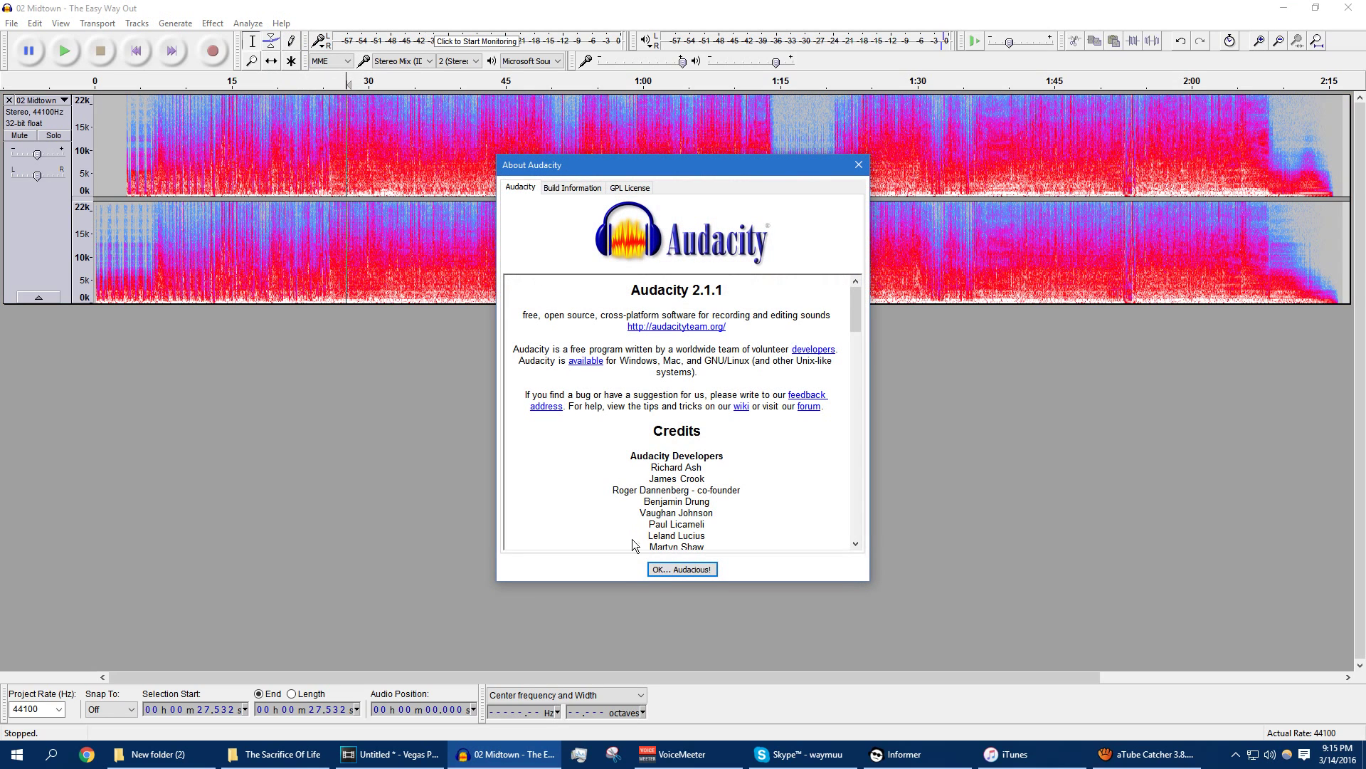
left_click(669, 569)
Step: Apply the SPITFISH de-esser effect to the whole song and close the effect window
left_click(213, 23)
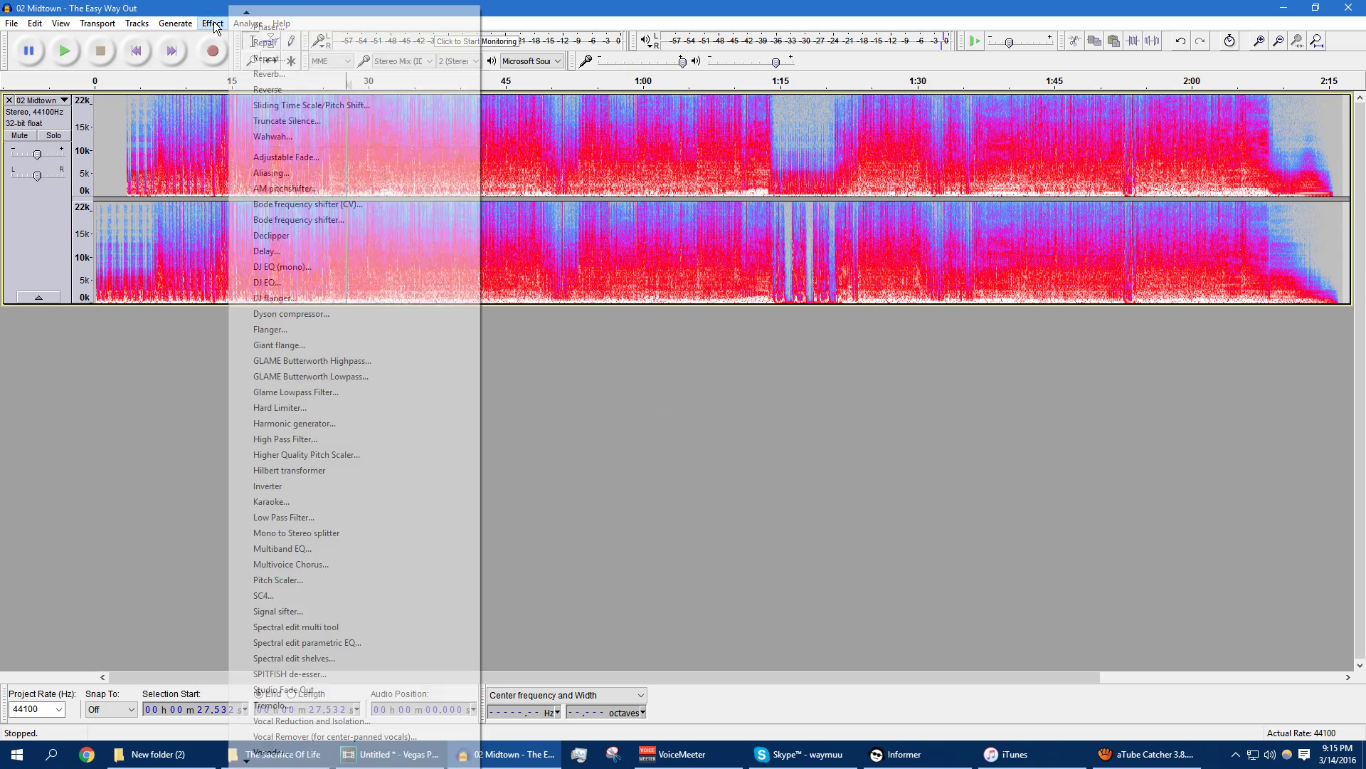
left_click(401, 676)
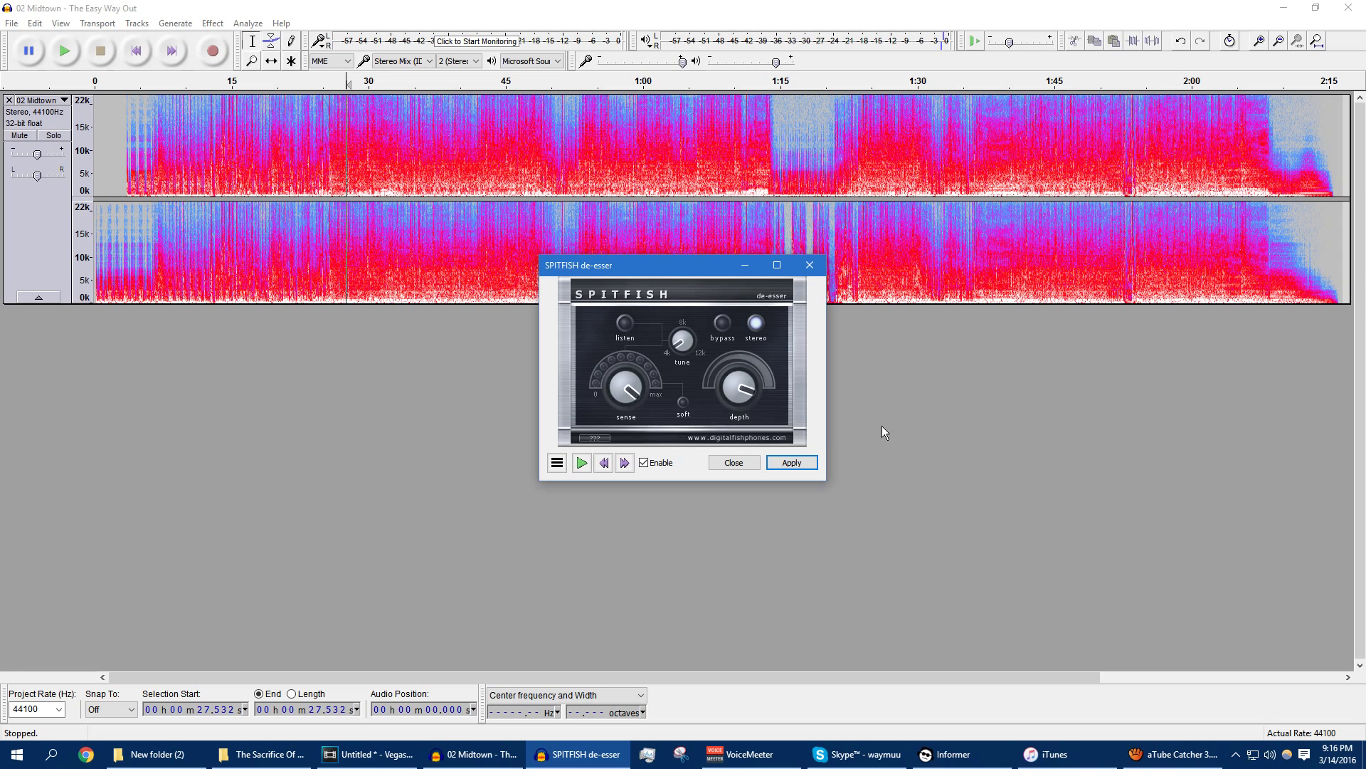
left_click(794, 463)
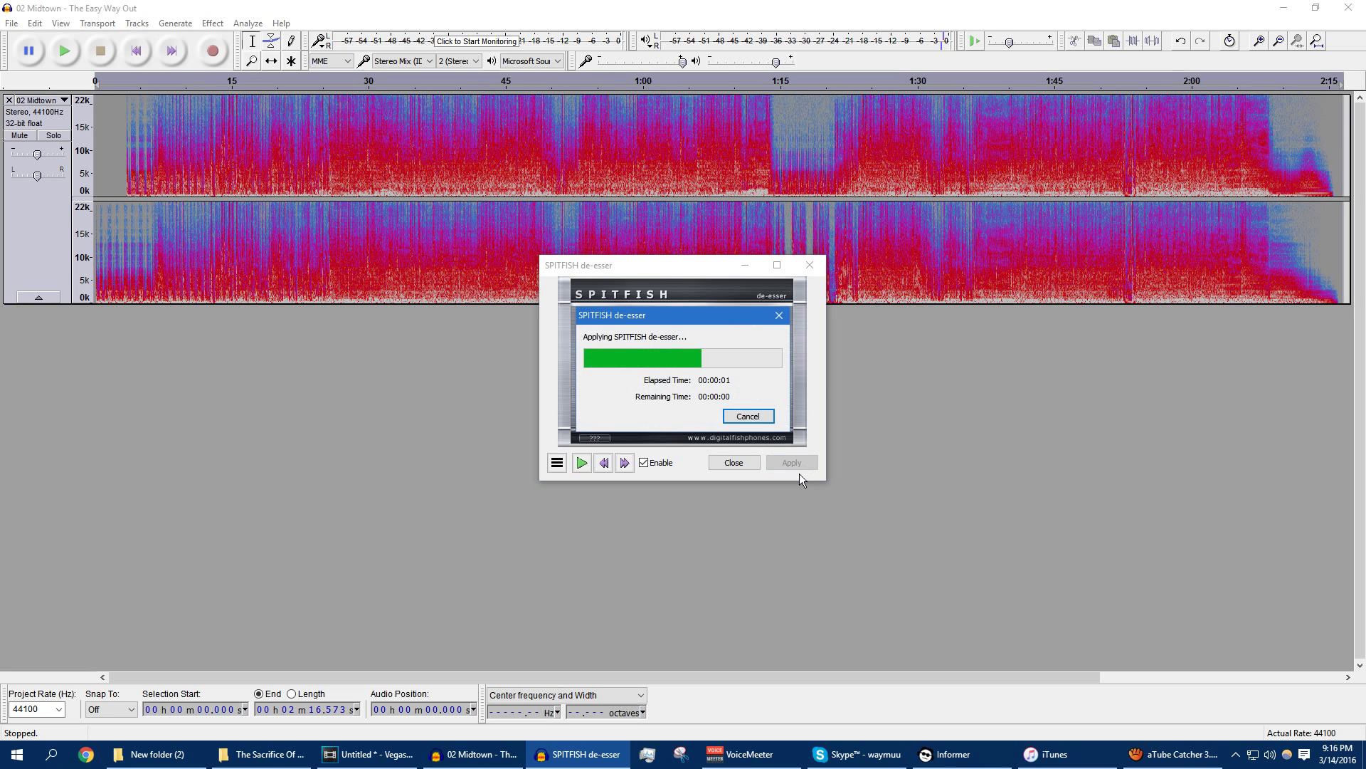
left_click(751, 463)
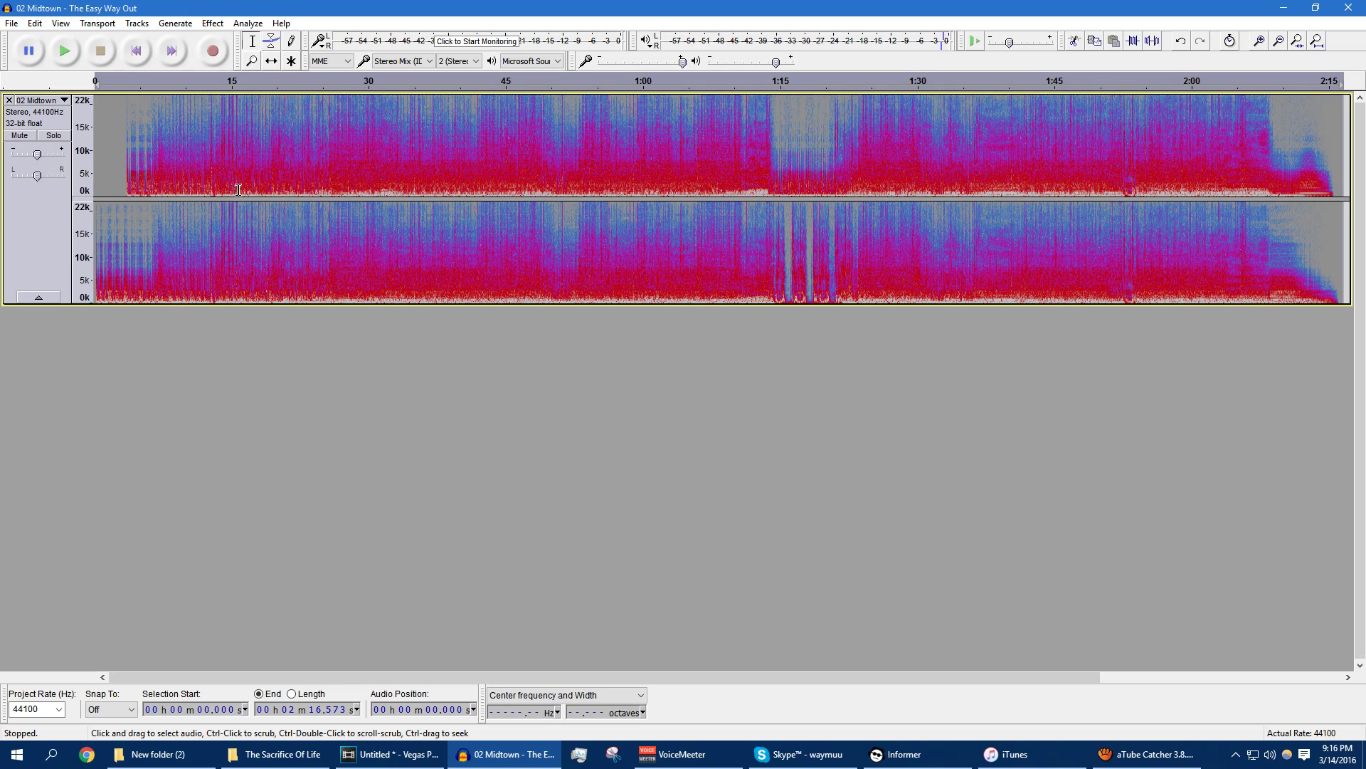
Step: Play the de-essed song from about 29.4 s and stop playback
left_click(364, 152)
left_click(64, 49)
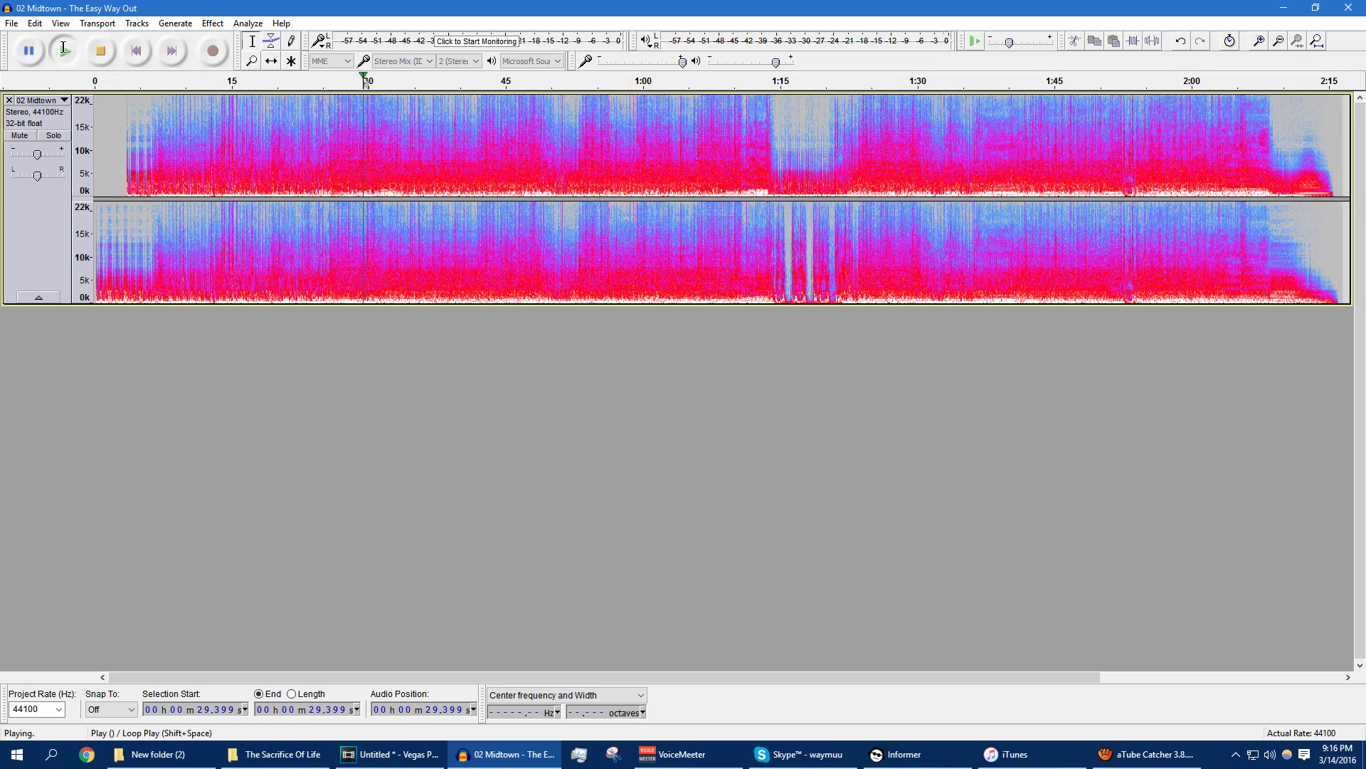
left_click(101, 47)
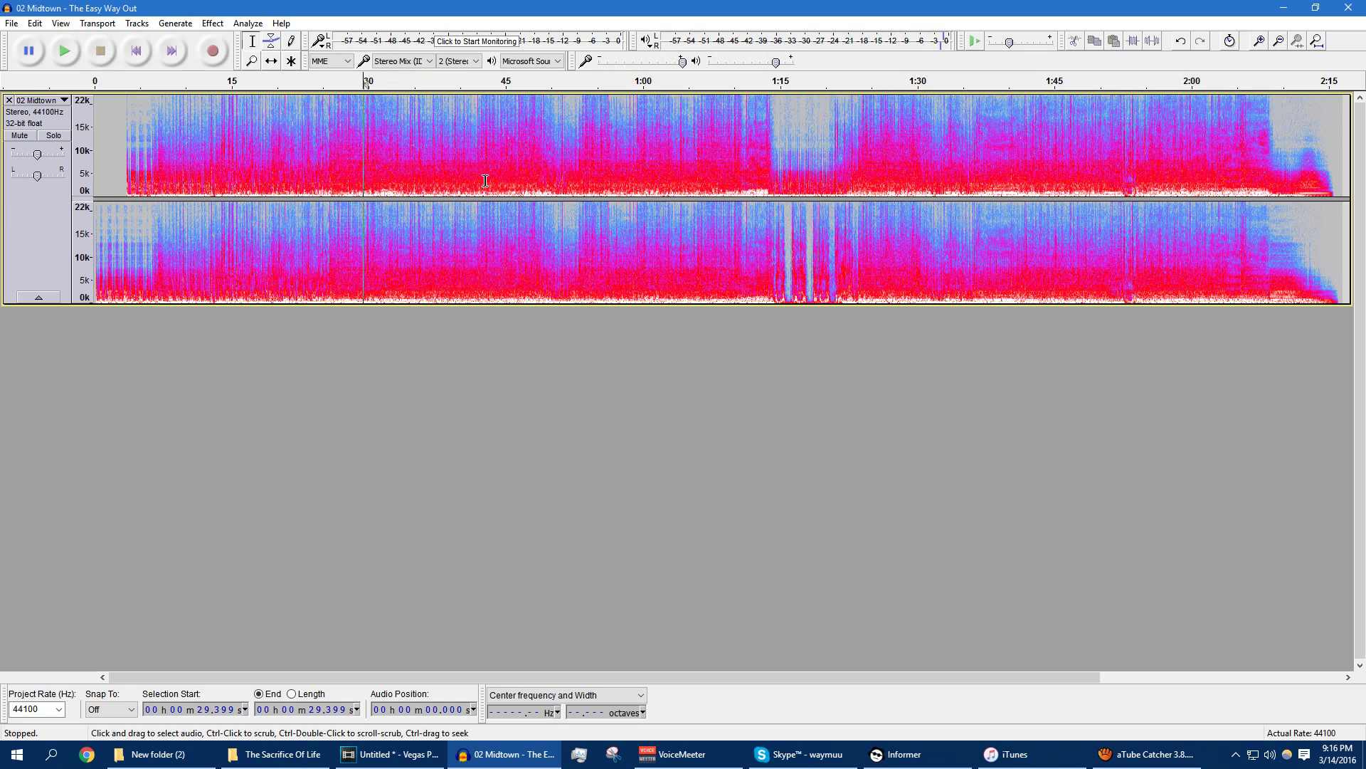
Step: Repeat the SPITFISH de-esser on the entire song and listen to the result from about 23.6 s
key("ctrl+a")
key("ctrl+r")
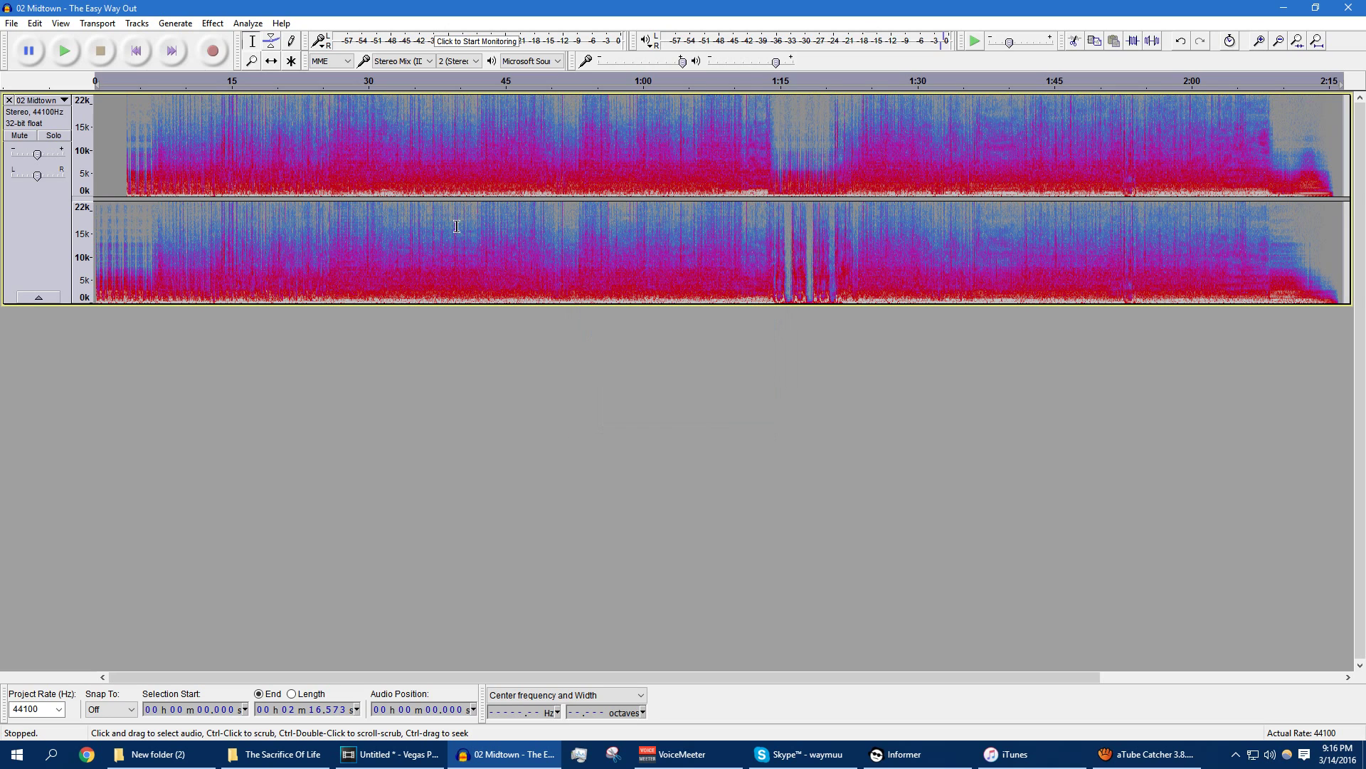
left_click(312, 164)
left_click(64, 50)
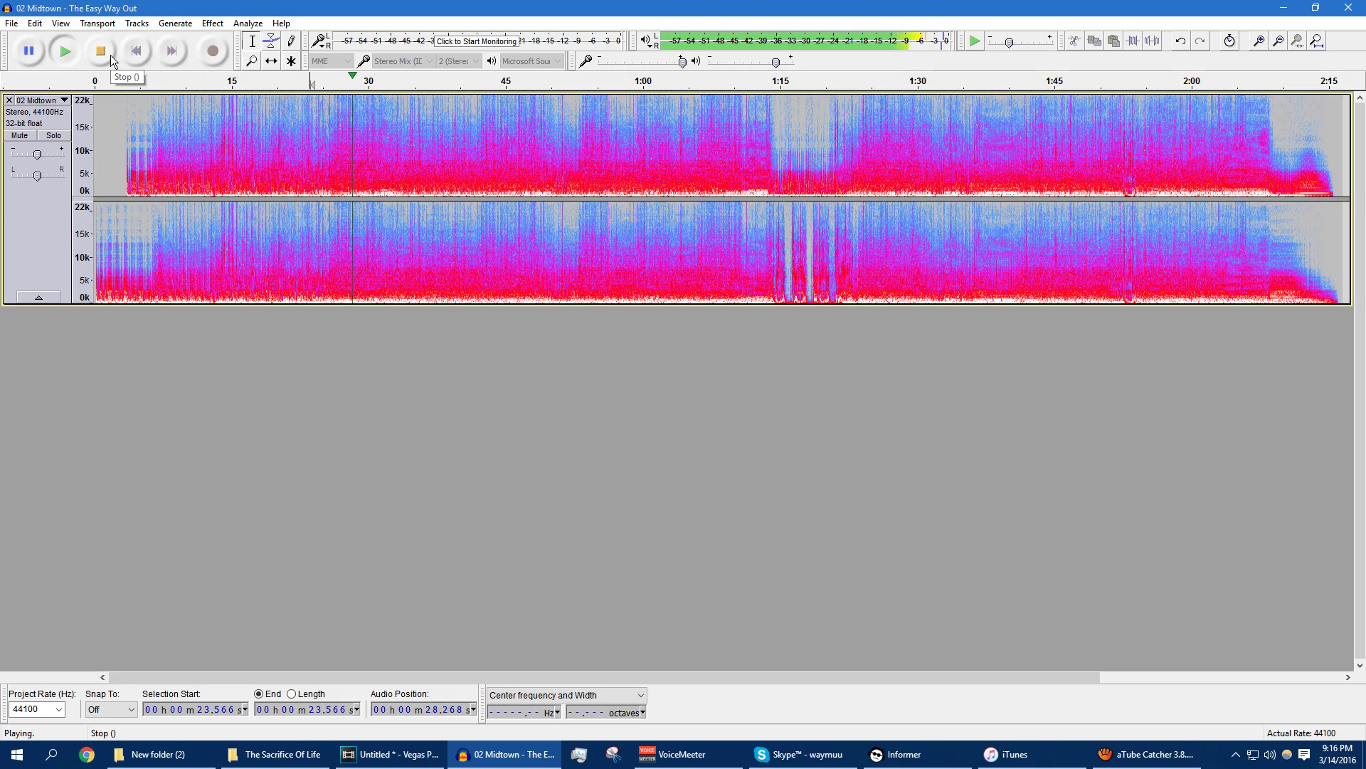
left_click(110, 54)
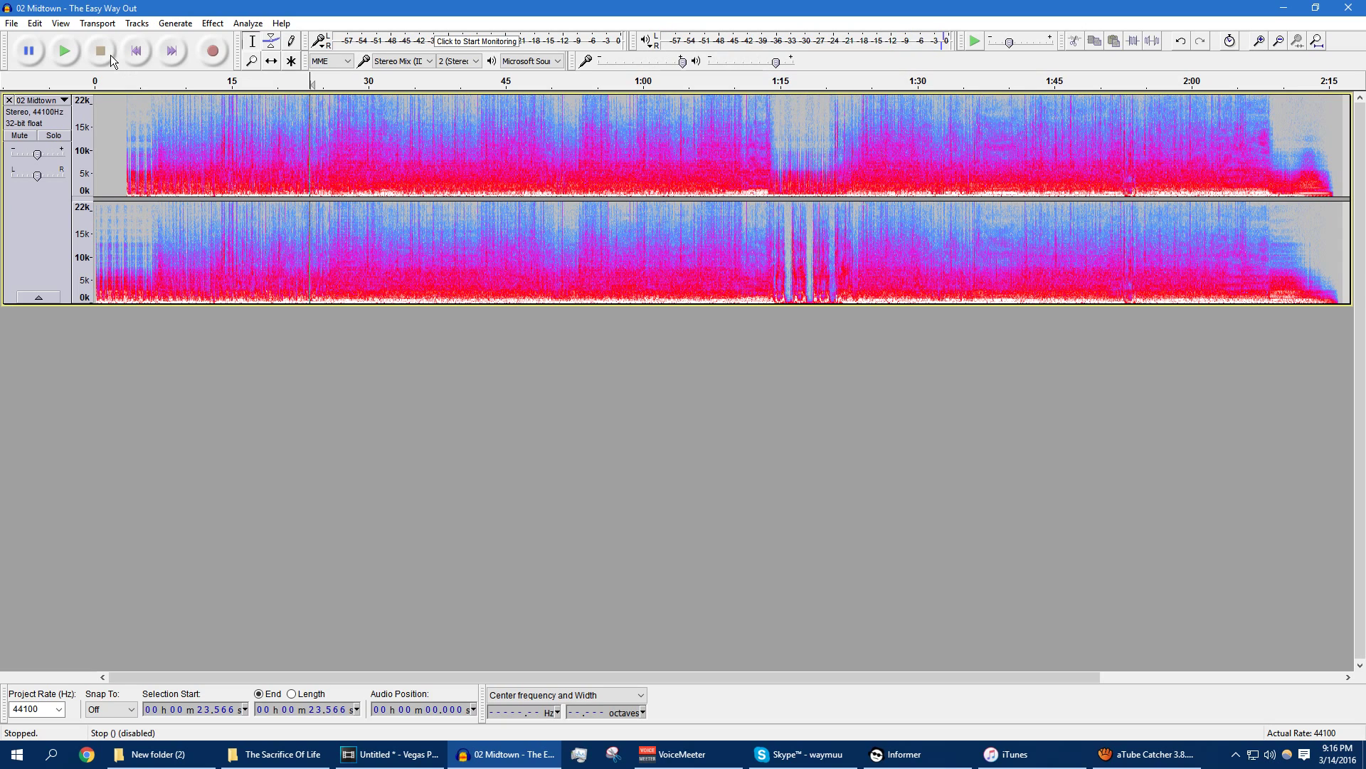
Step: Examine the song track as a waveform and return it to the spectrogram view
left_click(18, 100)
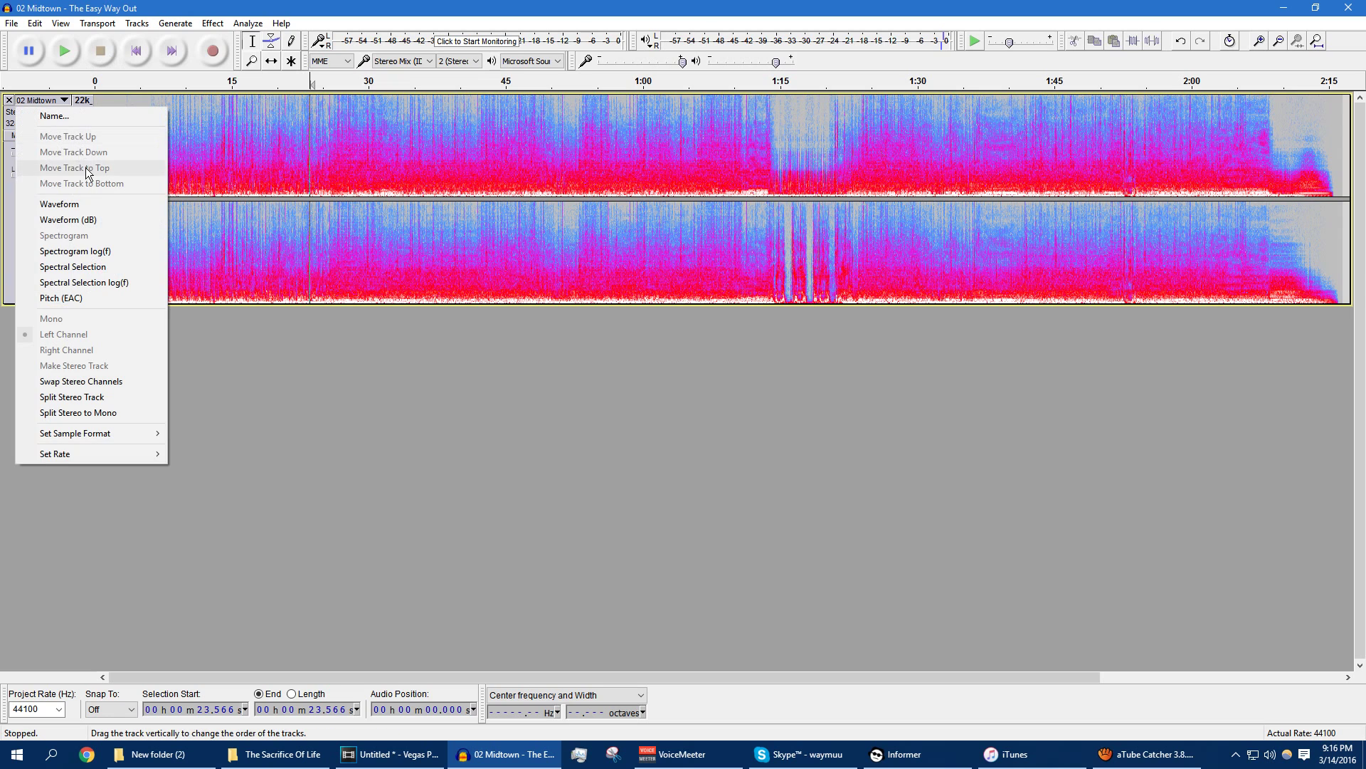
left_click(94, 204)
left_click(36, 100)
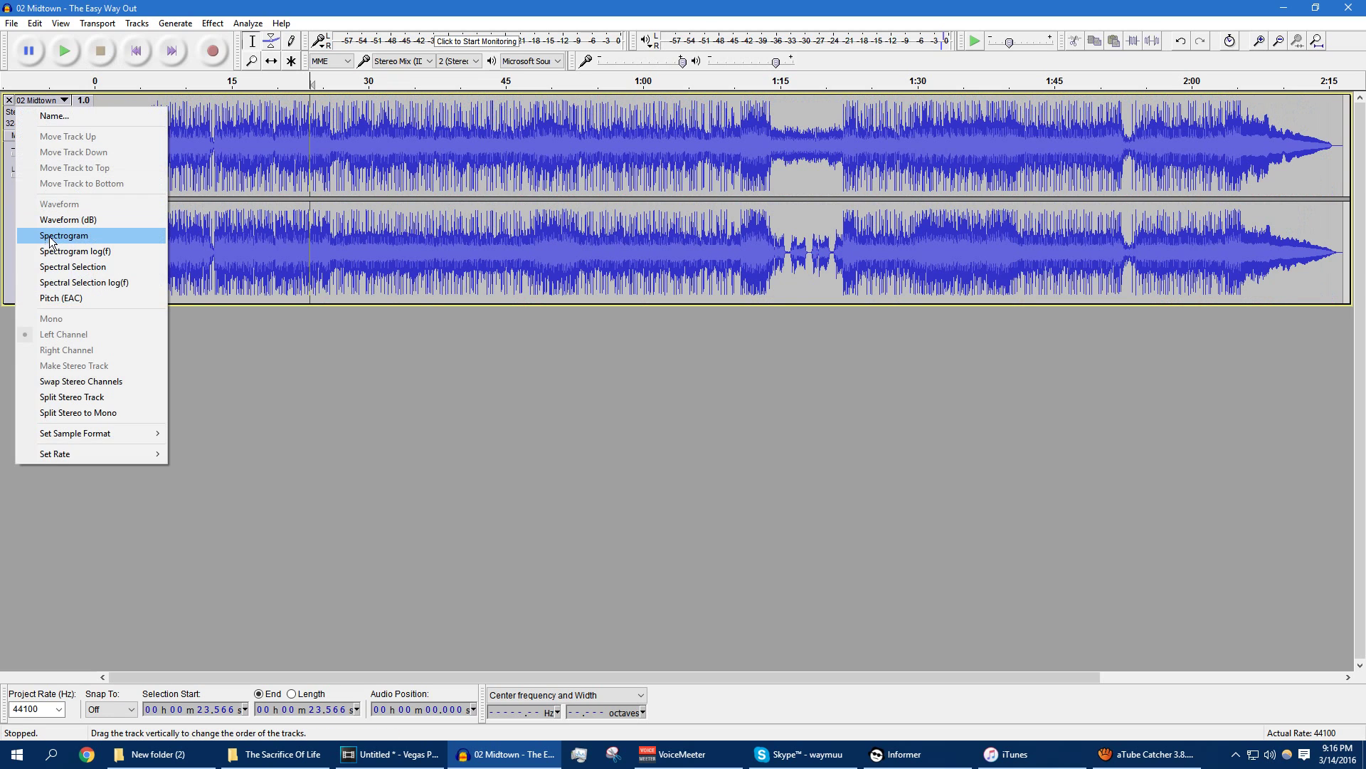
left_click(51, 236)
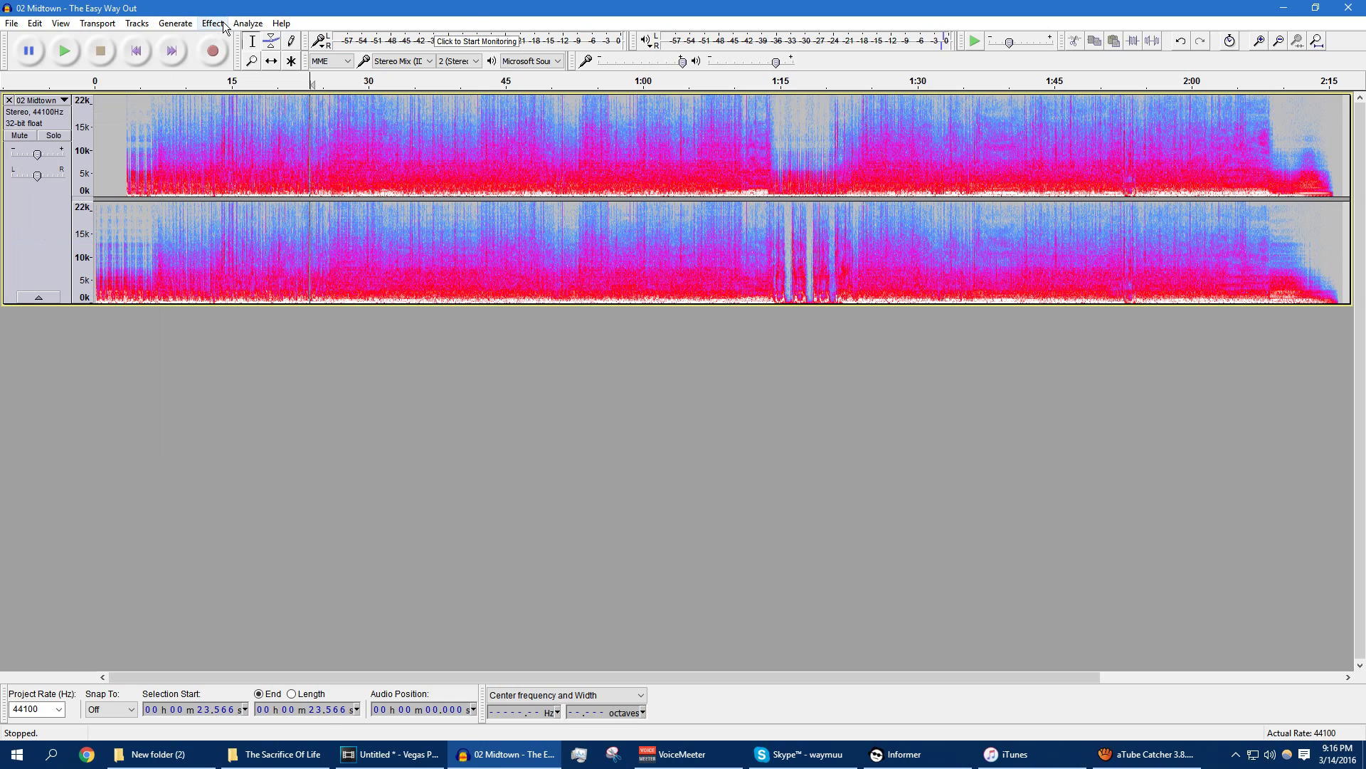
Step: Set the DJ EQ Hi gain to -11.86 dB while the song plays, and apply the effect to the whole song
left_click(223, 26)
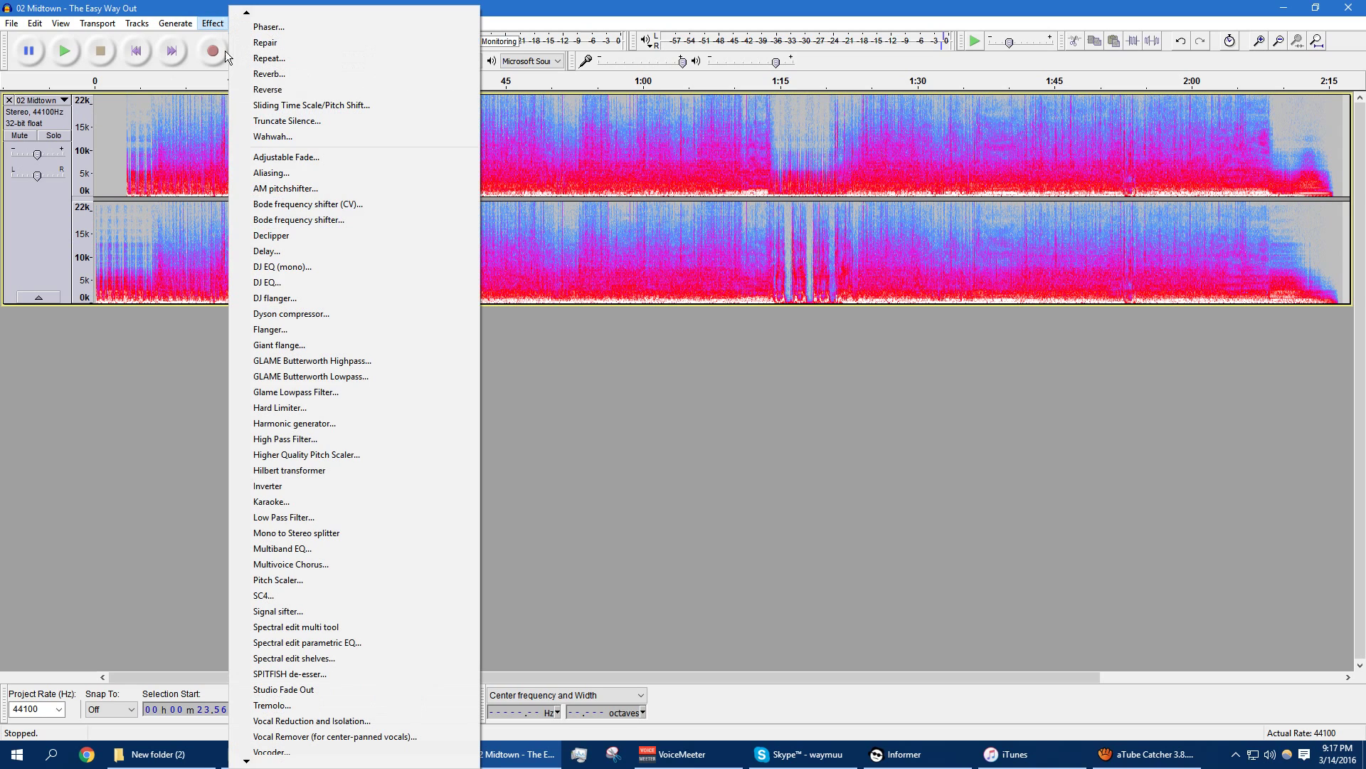
left_click(370, 282)
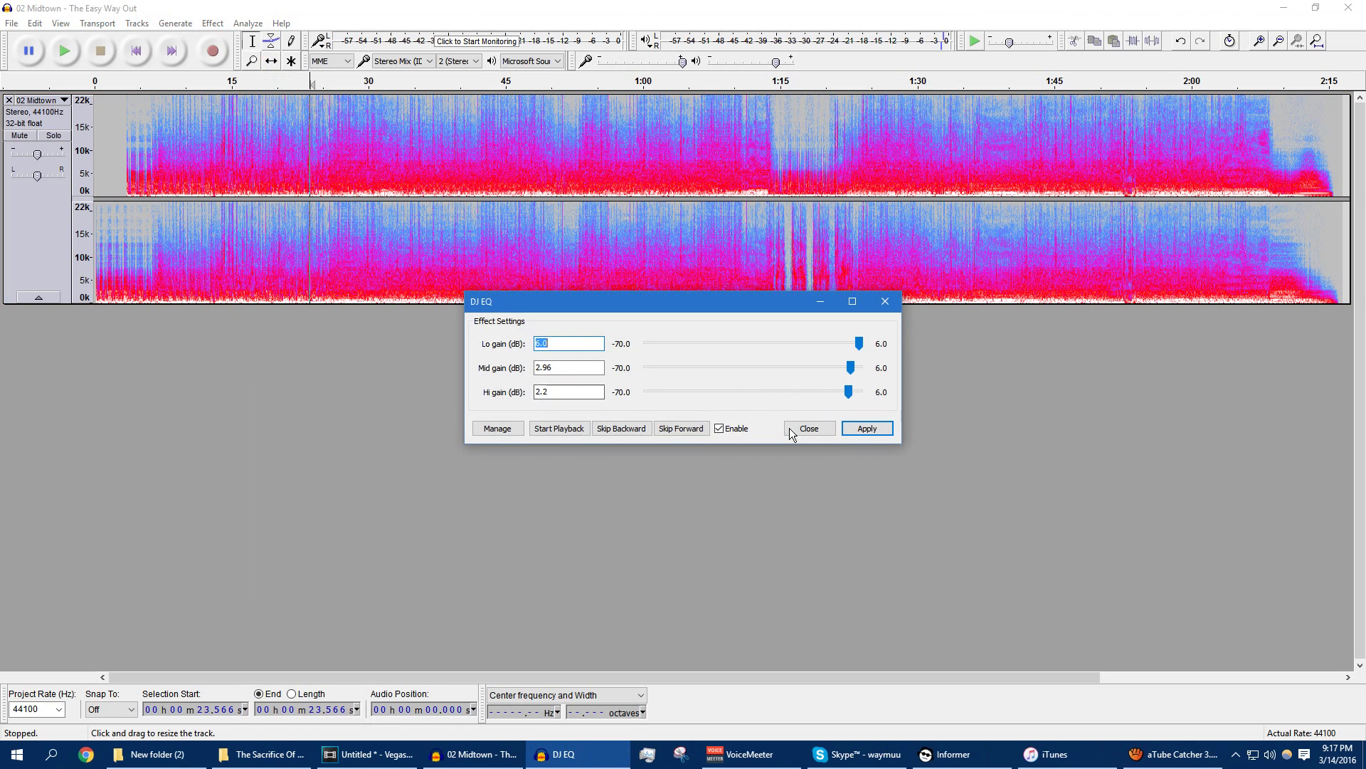
left_click(73, 60)
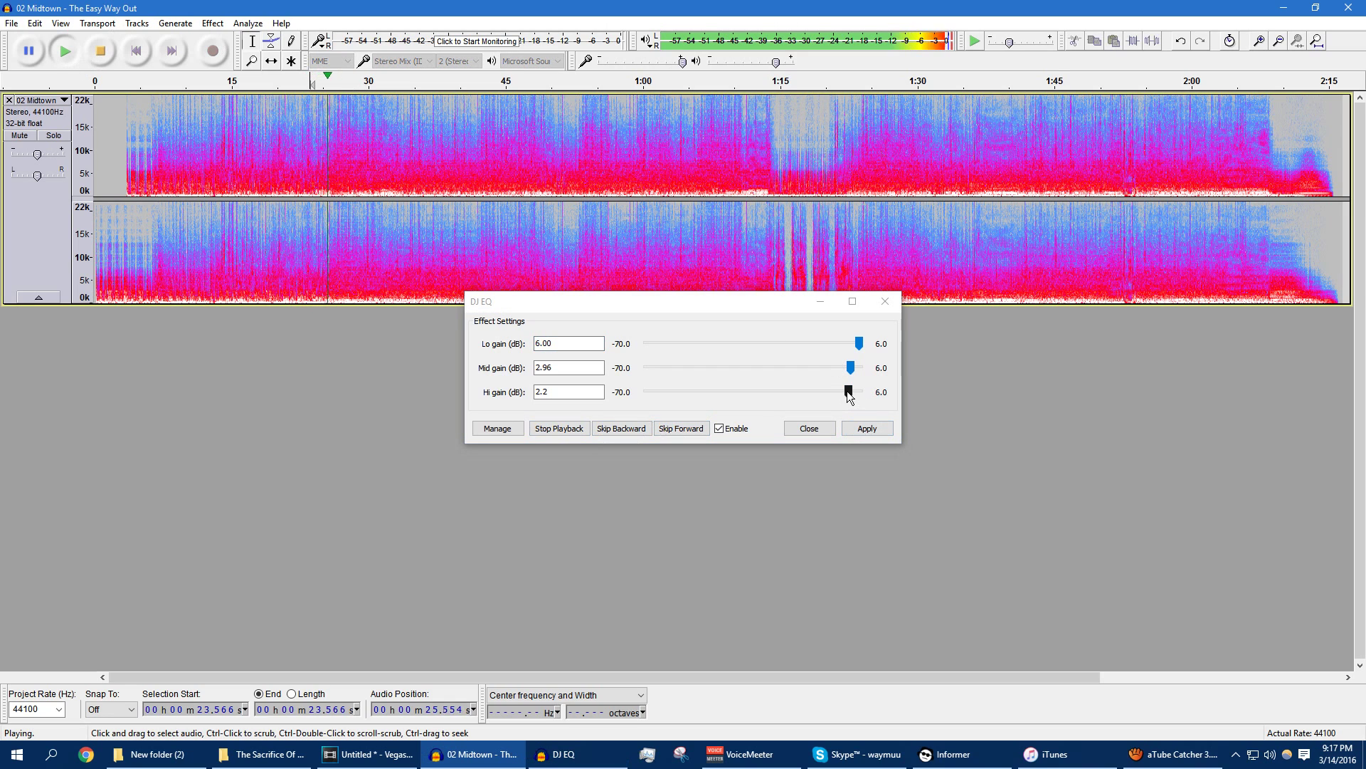
left_click_drag(848, 392, 809, 384)
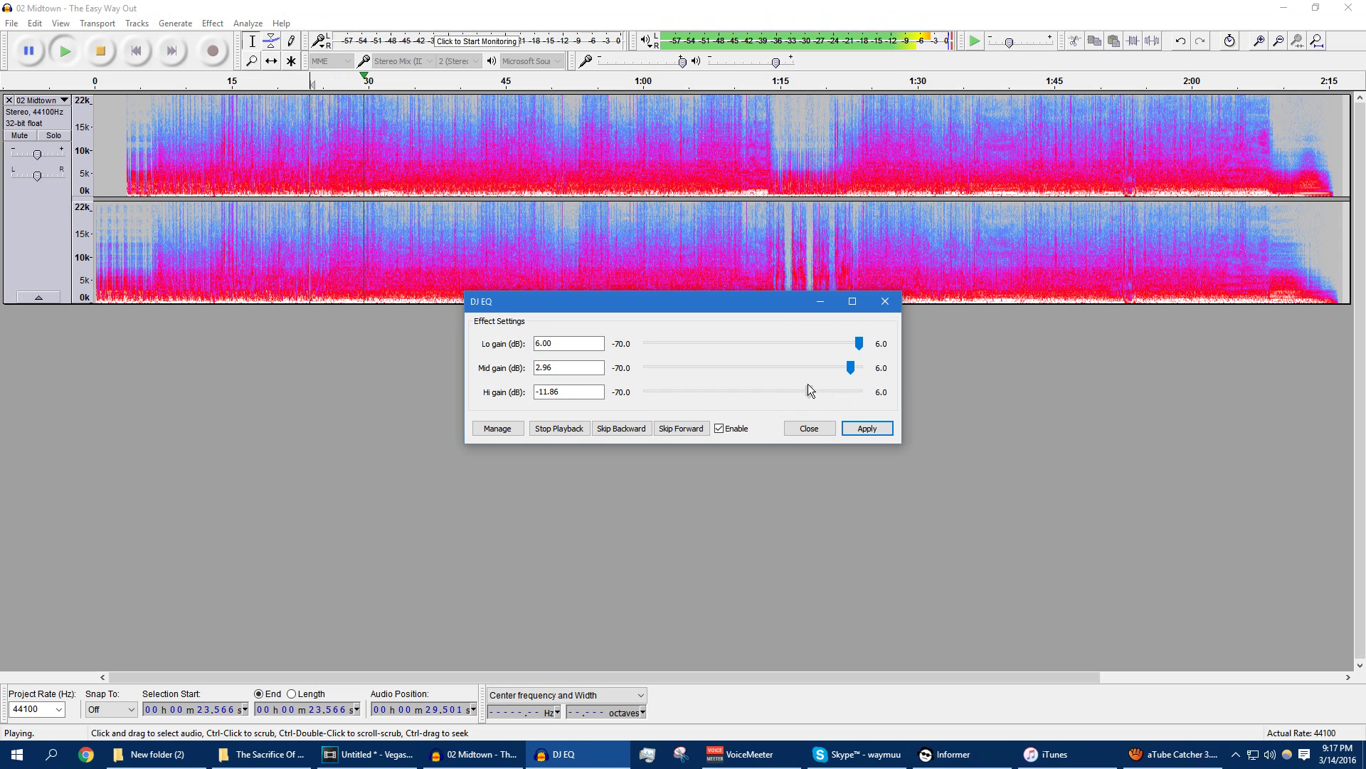
left_click(856, 430)
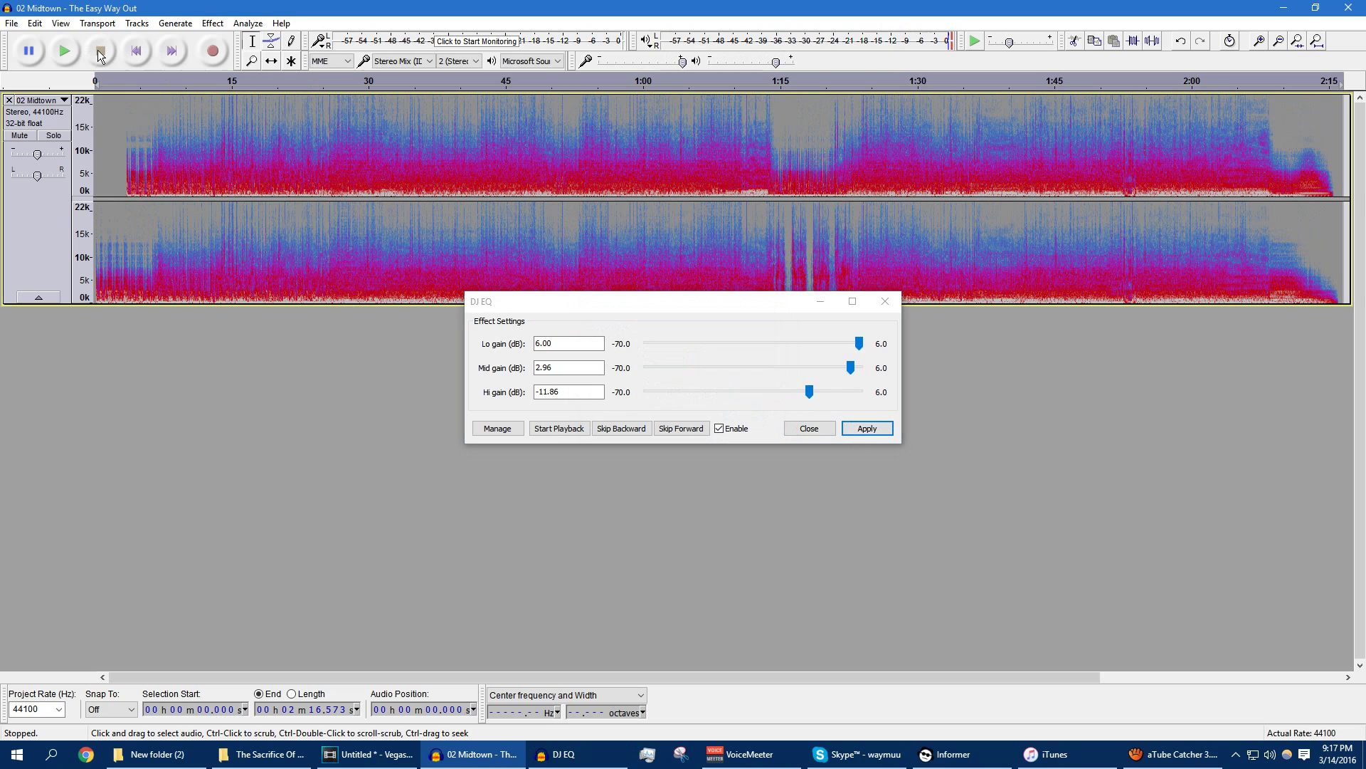
left_click(879, 306)
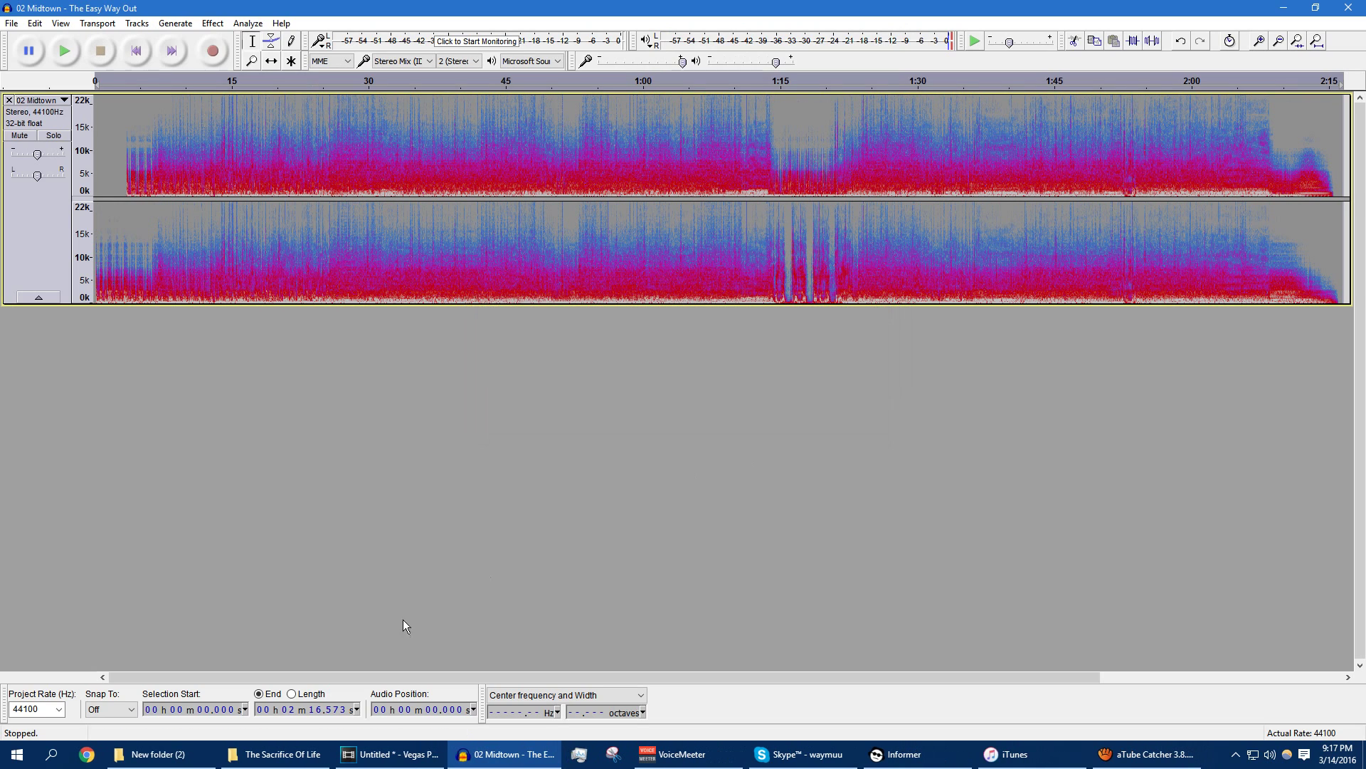
Step: Import tape noise.flac from New folder (2) as a second track and delete its audio from about 2:20 to the end
left_click(183, 750)
left_click_drag(178, 89, 354, 476)
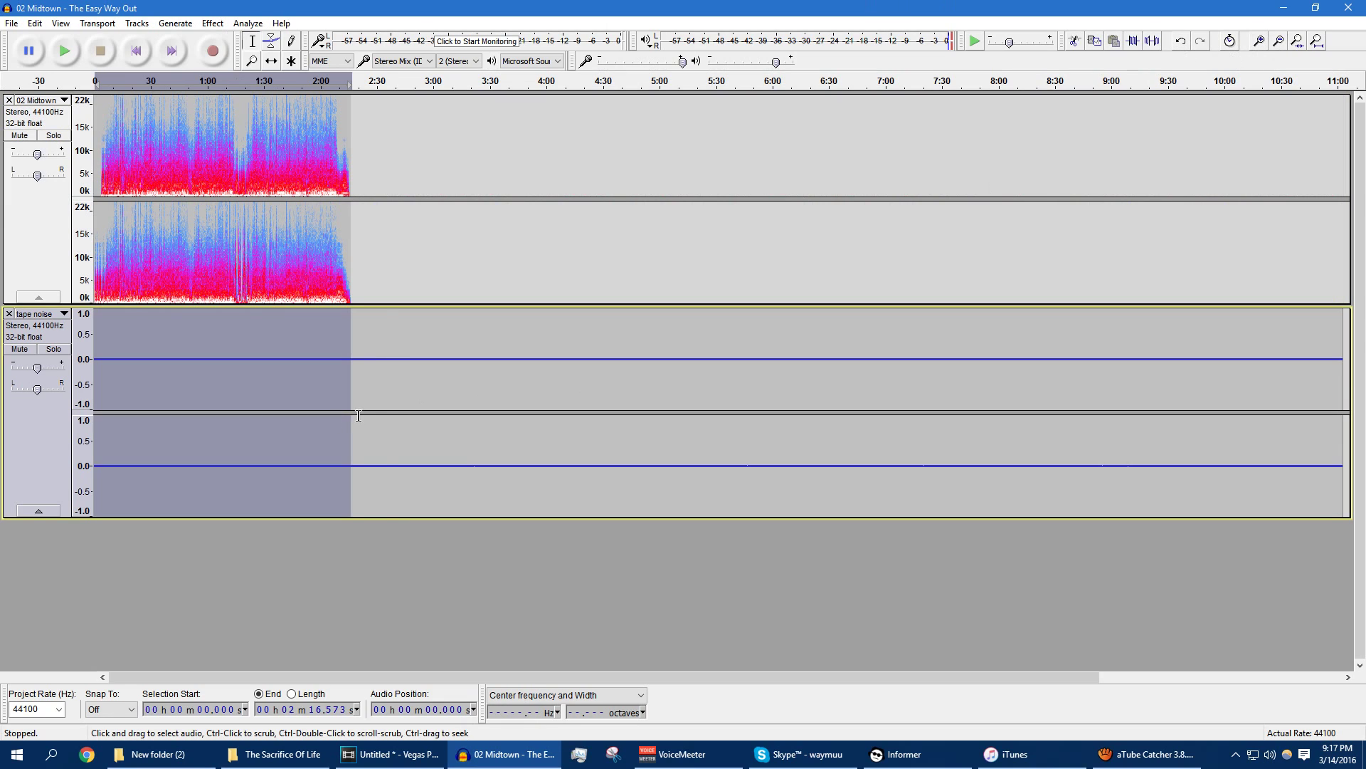
left_click(386, 400)
left_click_drag(1341, 418, 359, 364)
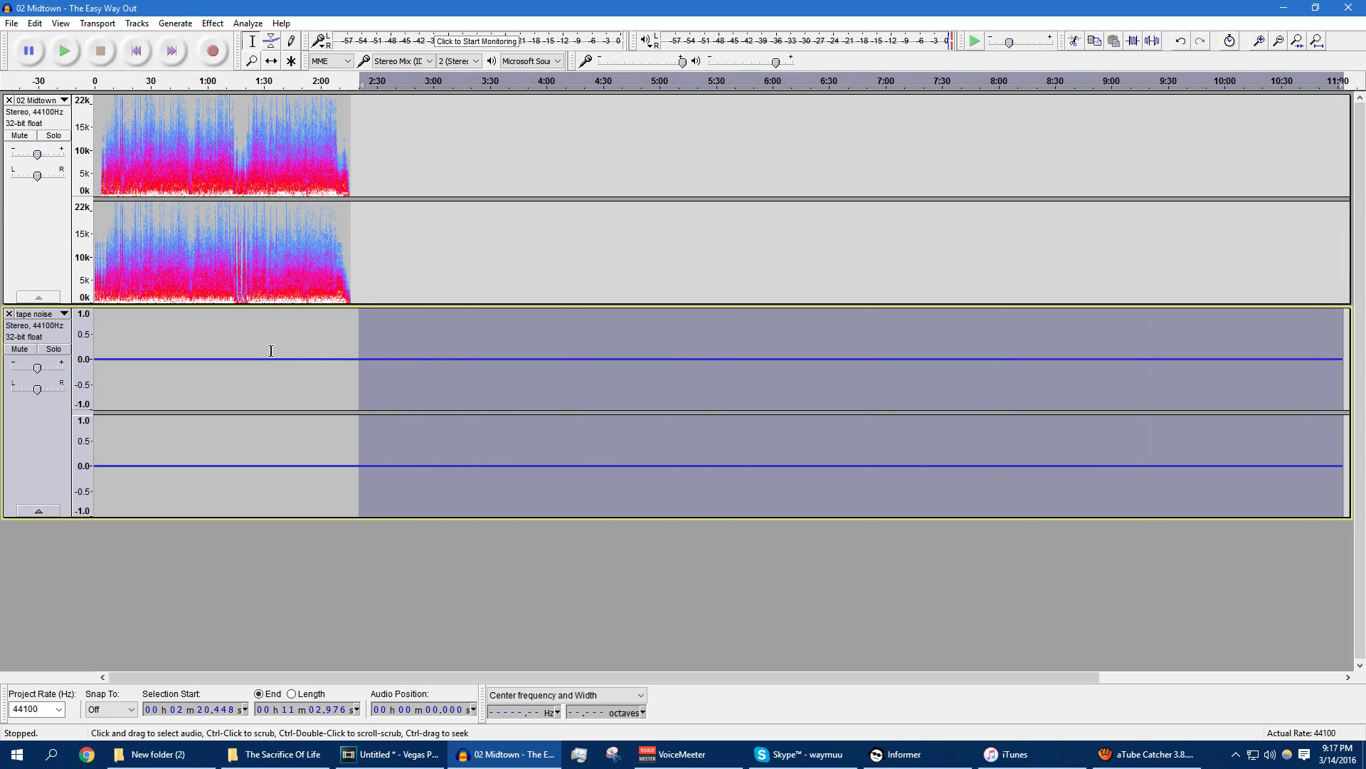
key("Delete")
Step: Show the tape noise track as a spectrogram and trim its end to match the song's end at 2:16.573
left_click(35, 314)
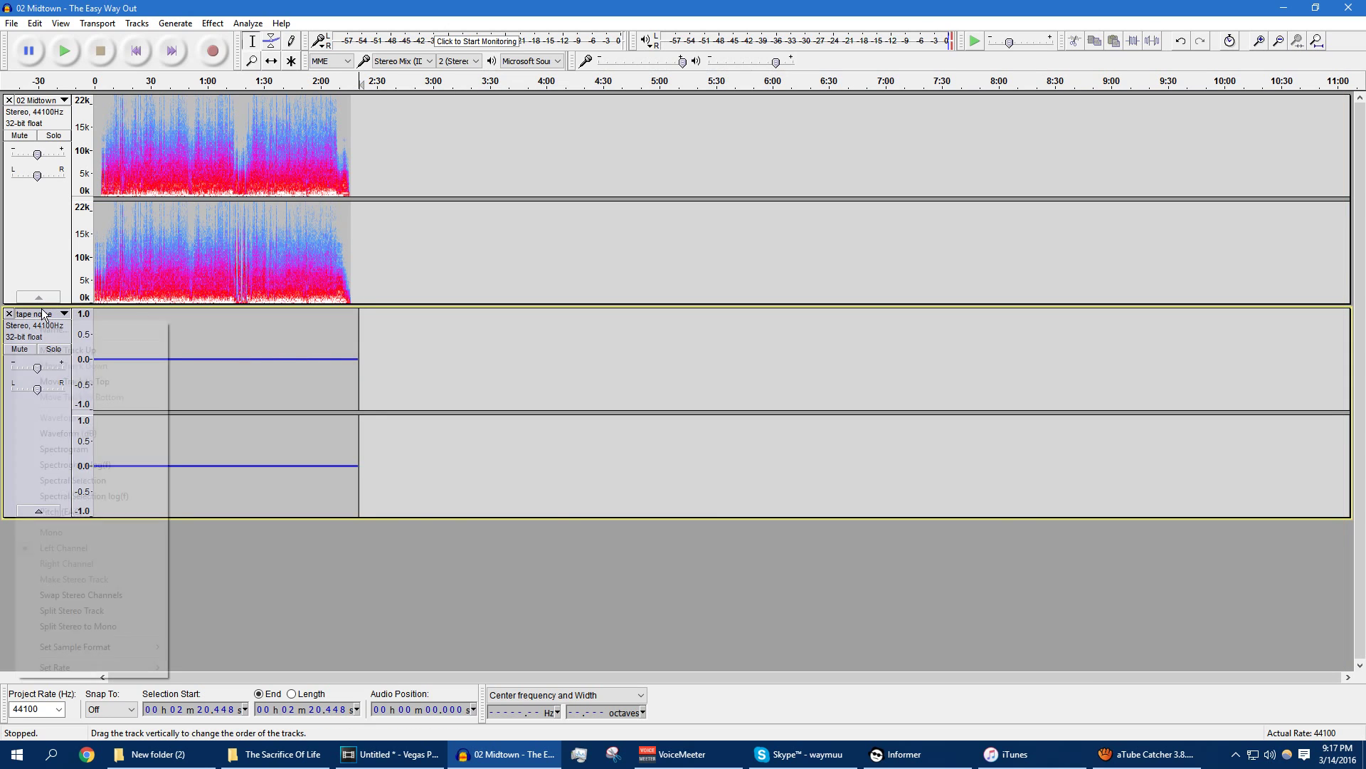
left_click(58, 449)
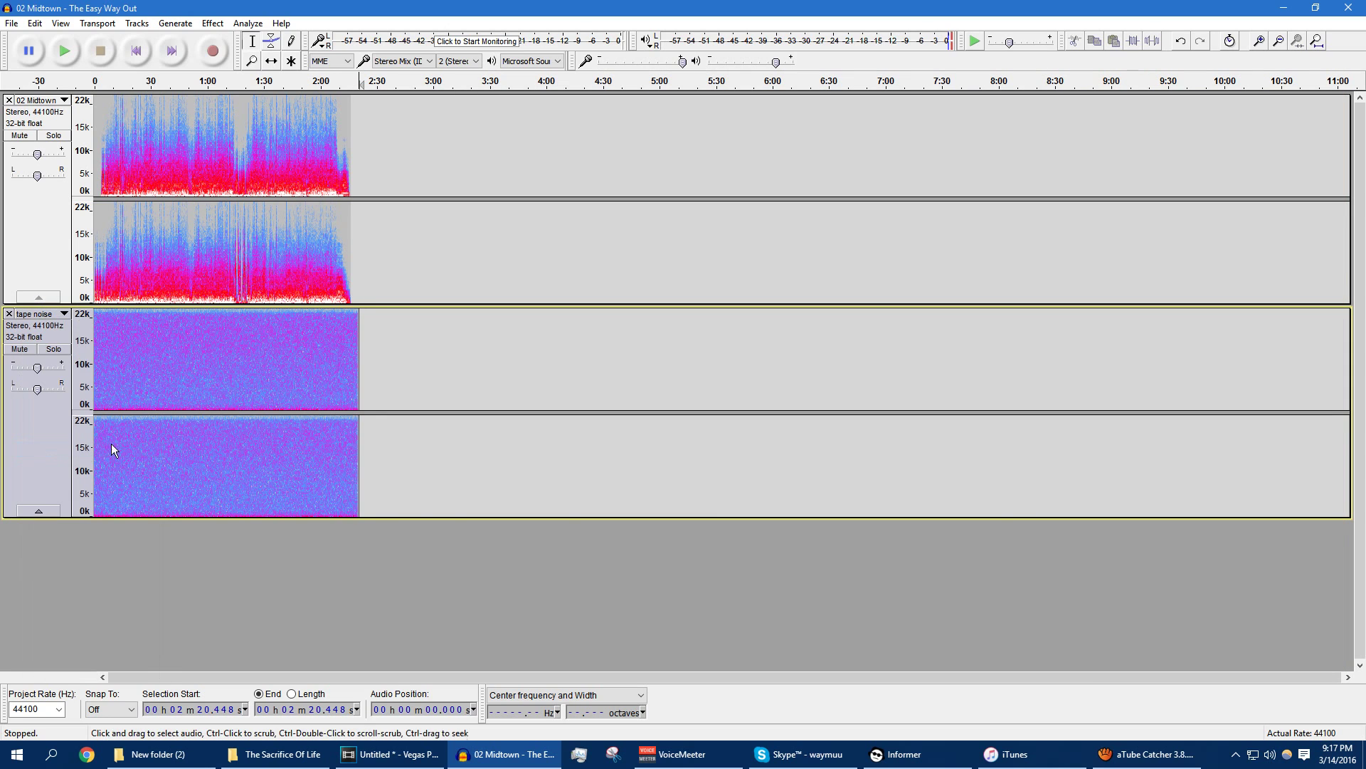
left_click(1259, 41)
left_click(1259, 40)
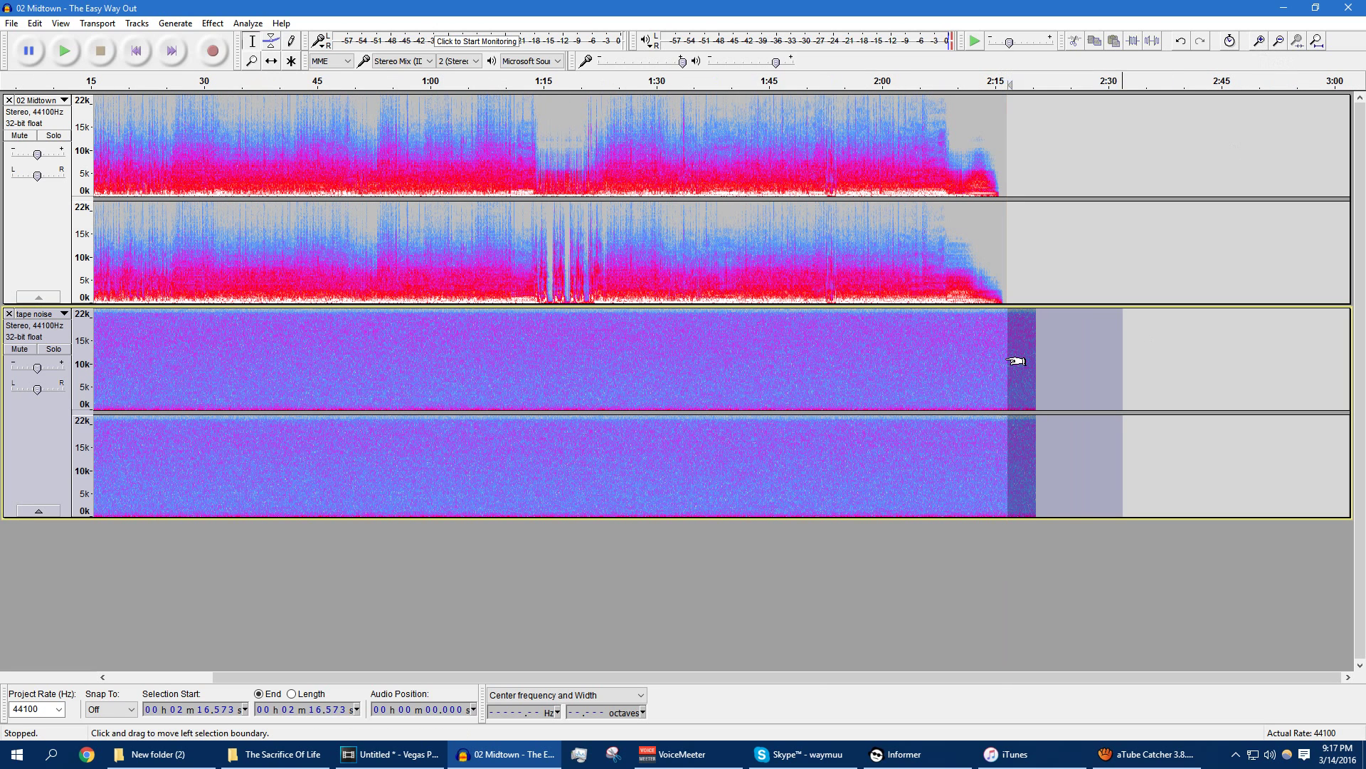
key("Delete")
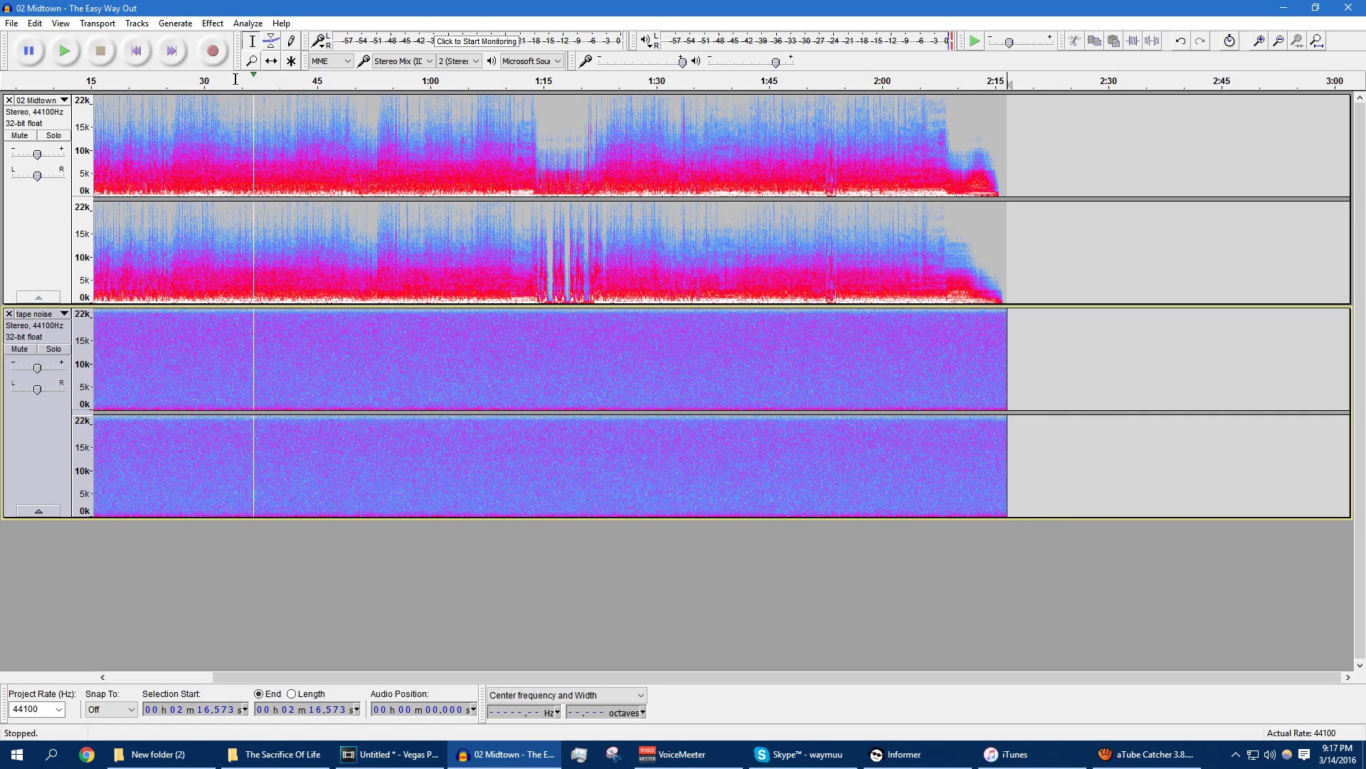
Step: Play the song and tape noise together from the start to hear the mix, and stop playback
left_click(142, 54)
left_click(61, 62)
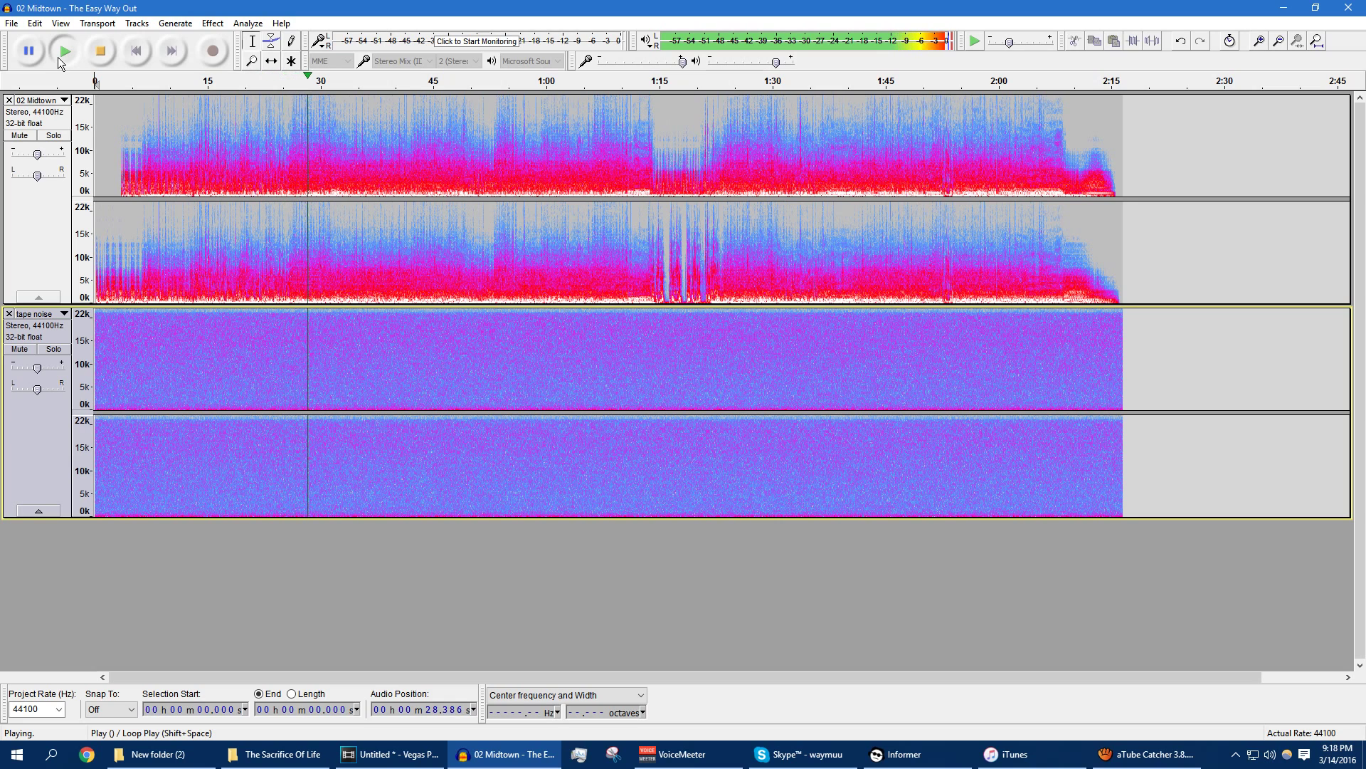
left_click(104, 54)
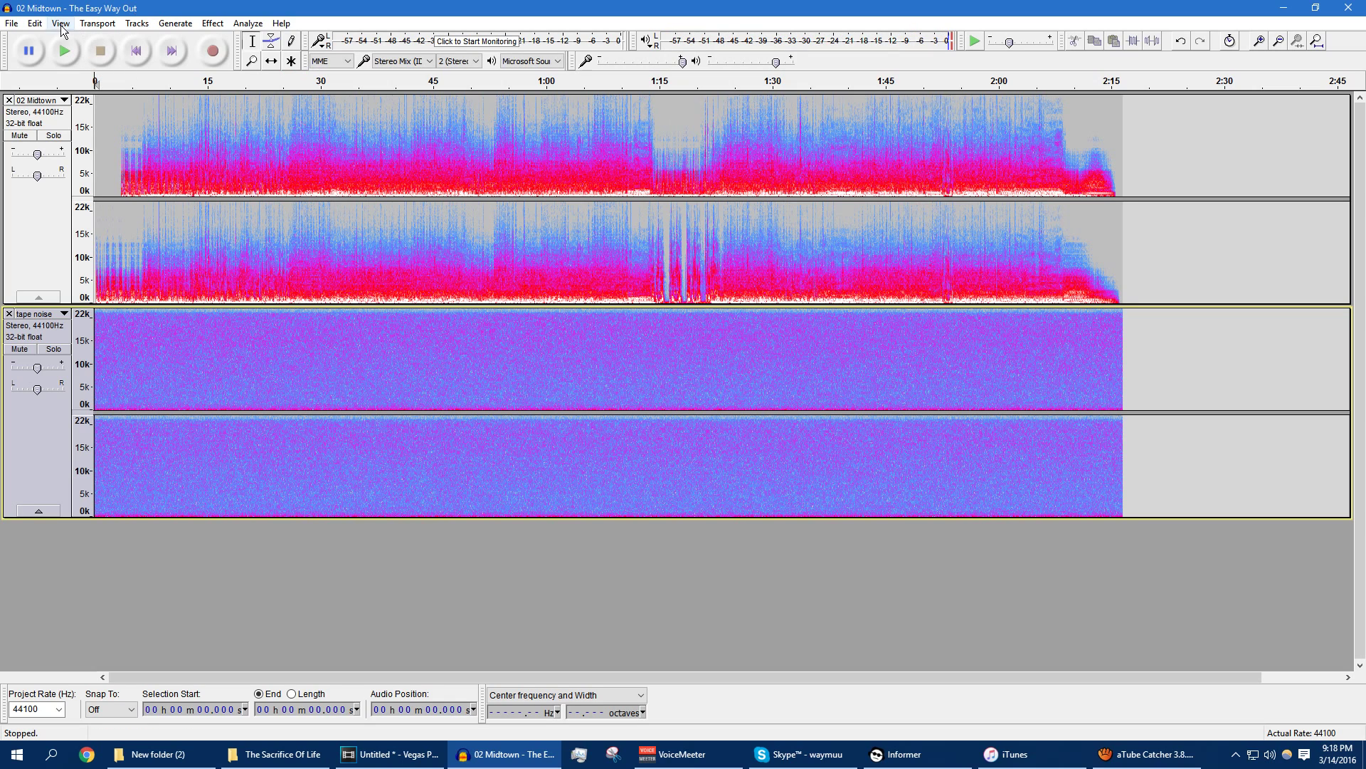
Step: Export the mix to New folder (2) as a FLAC file named 02 Midtown - The Easy Way Out (cassette simulation), with blank metadata
left_click(12, 23)
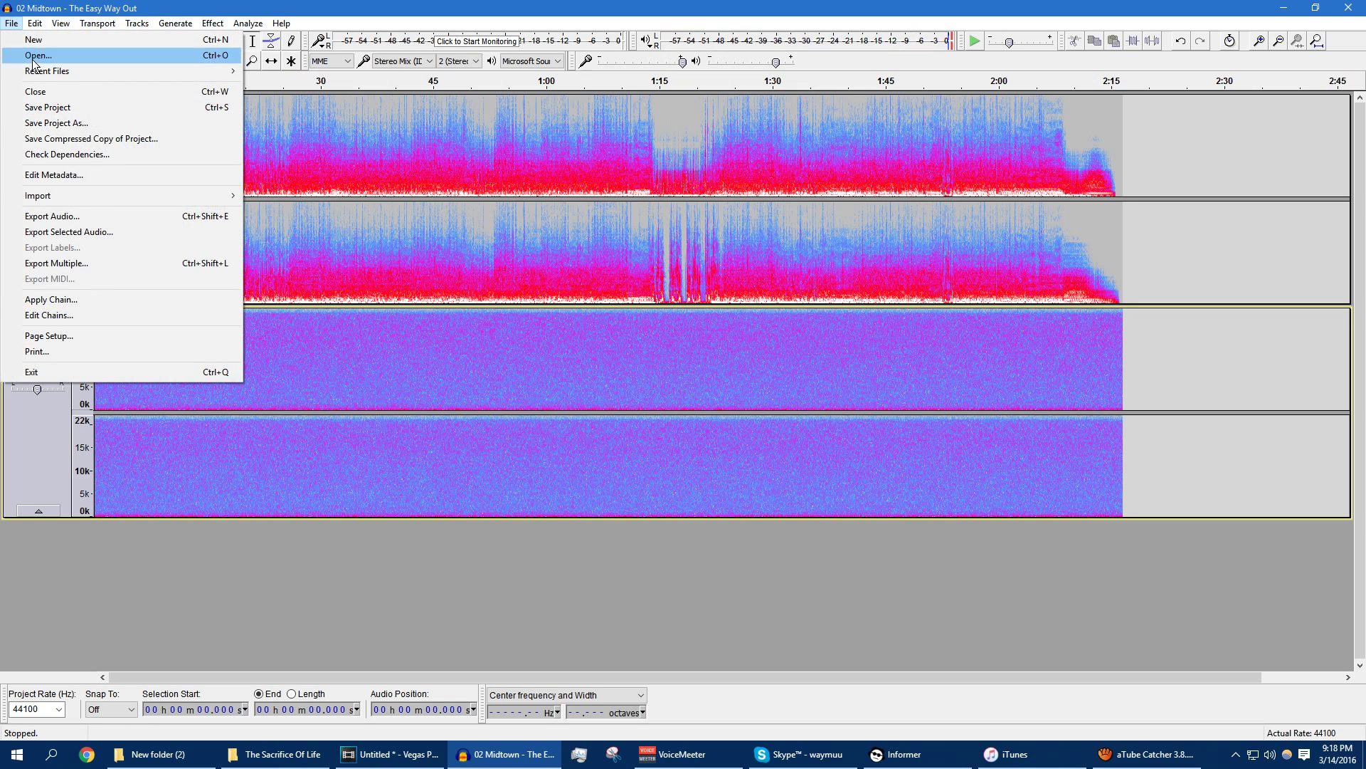
left_click(139, 216)
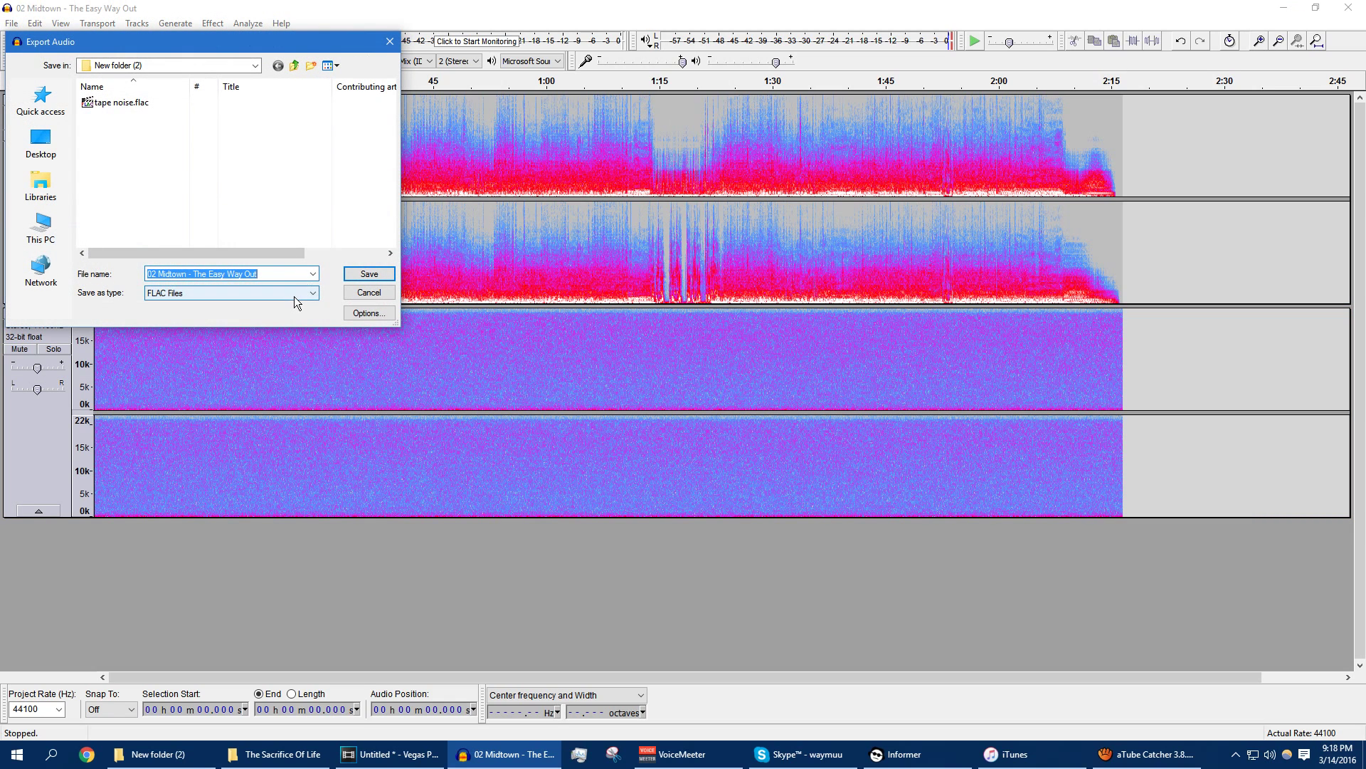
left_click(294, 296)
left_click(293, 296)
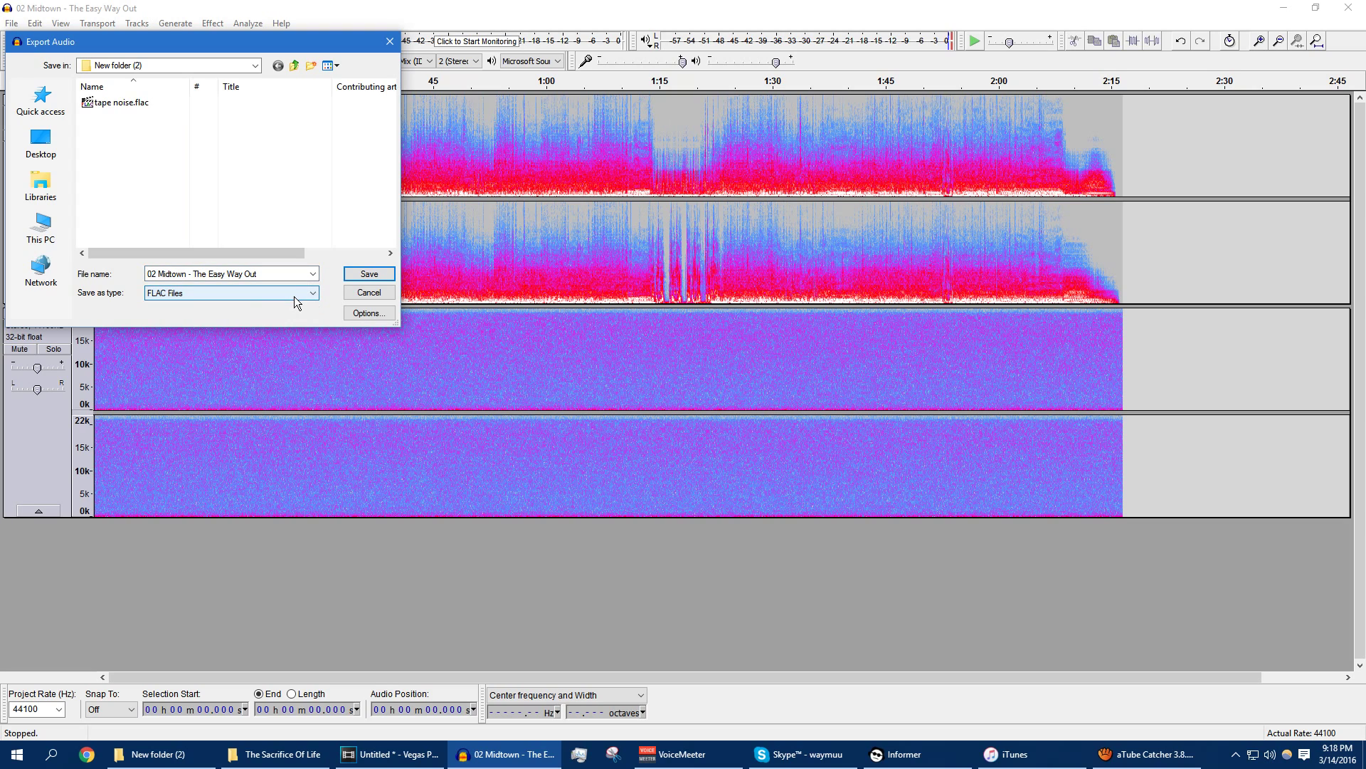
left_click(292, 270)
left_click(292, 271)
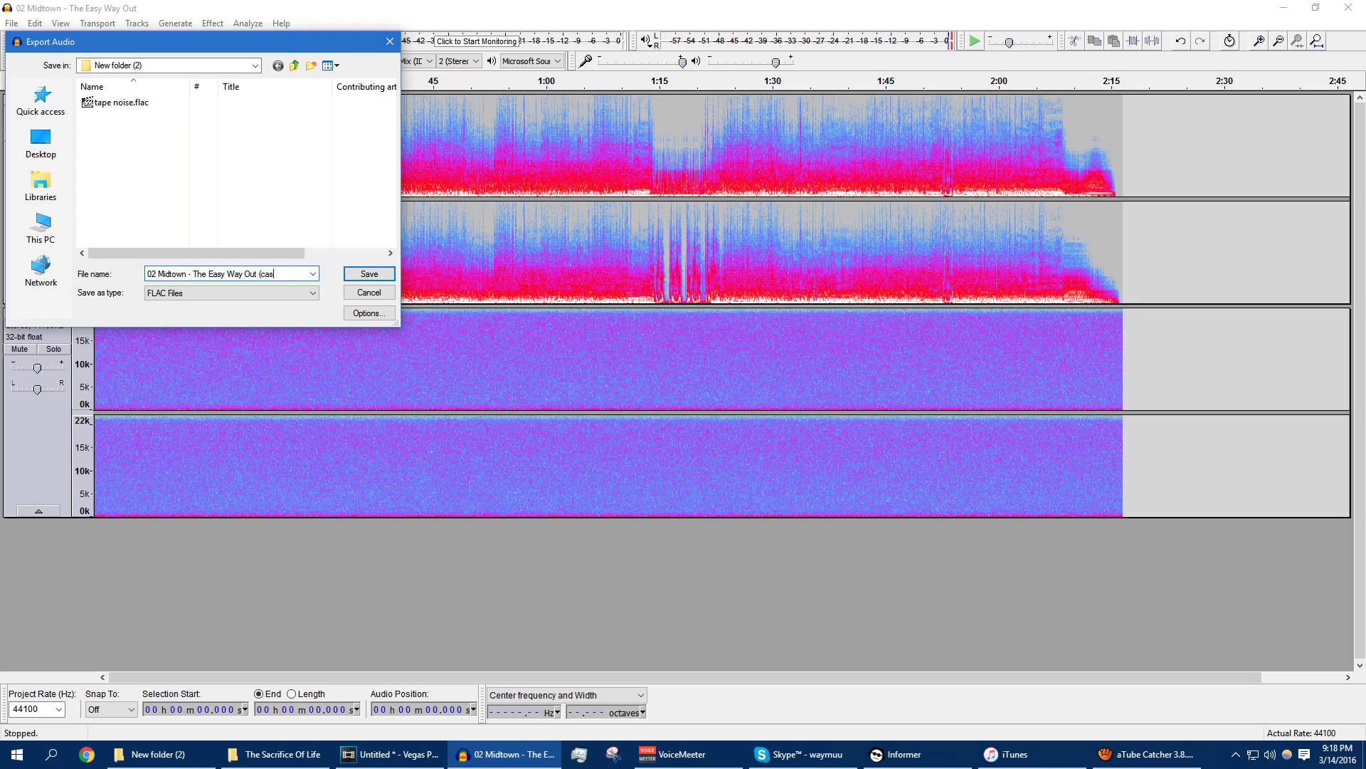
type("mulation)")
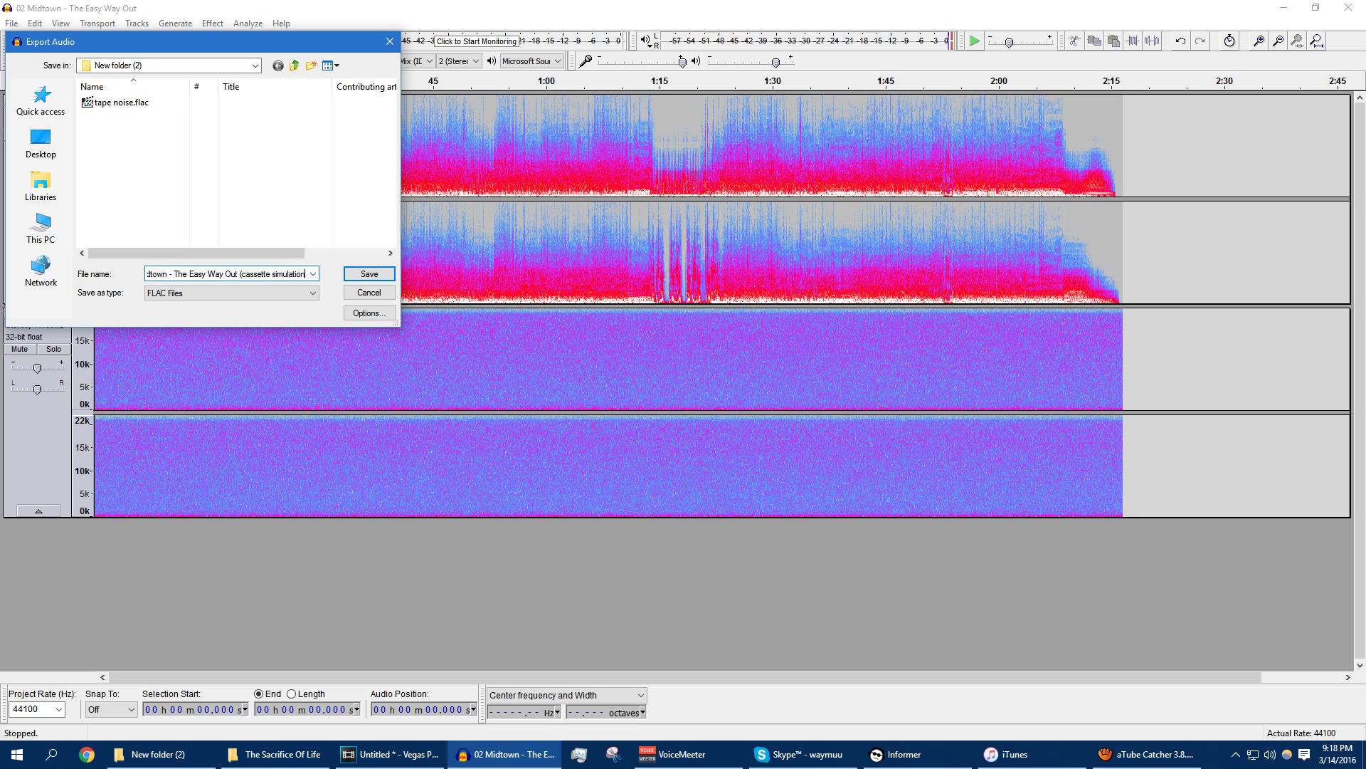
key("Return")
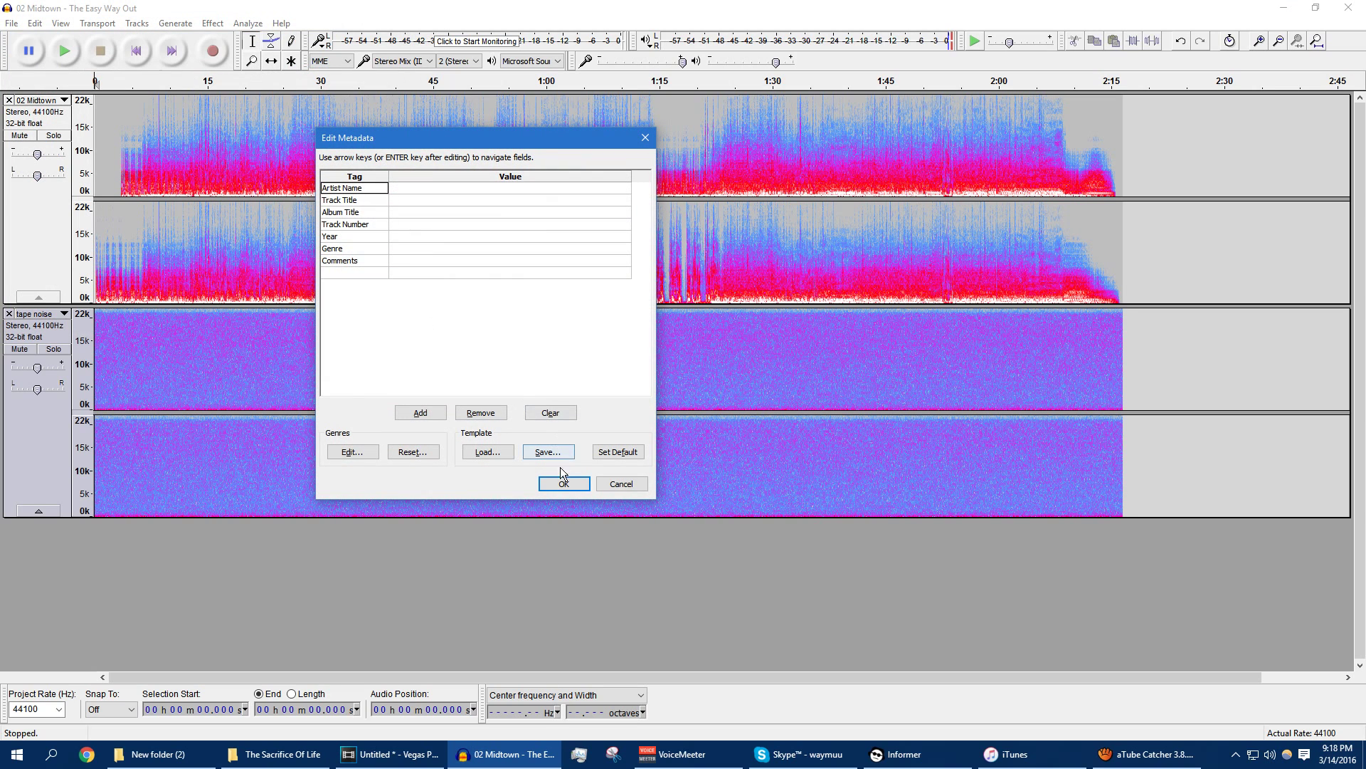
left_click(562, 482)
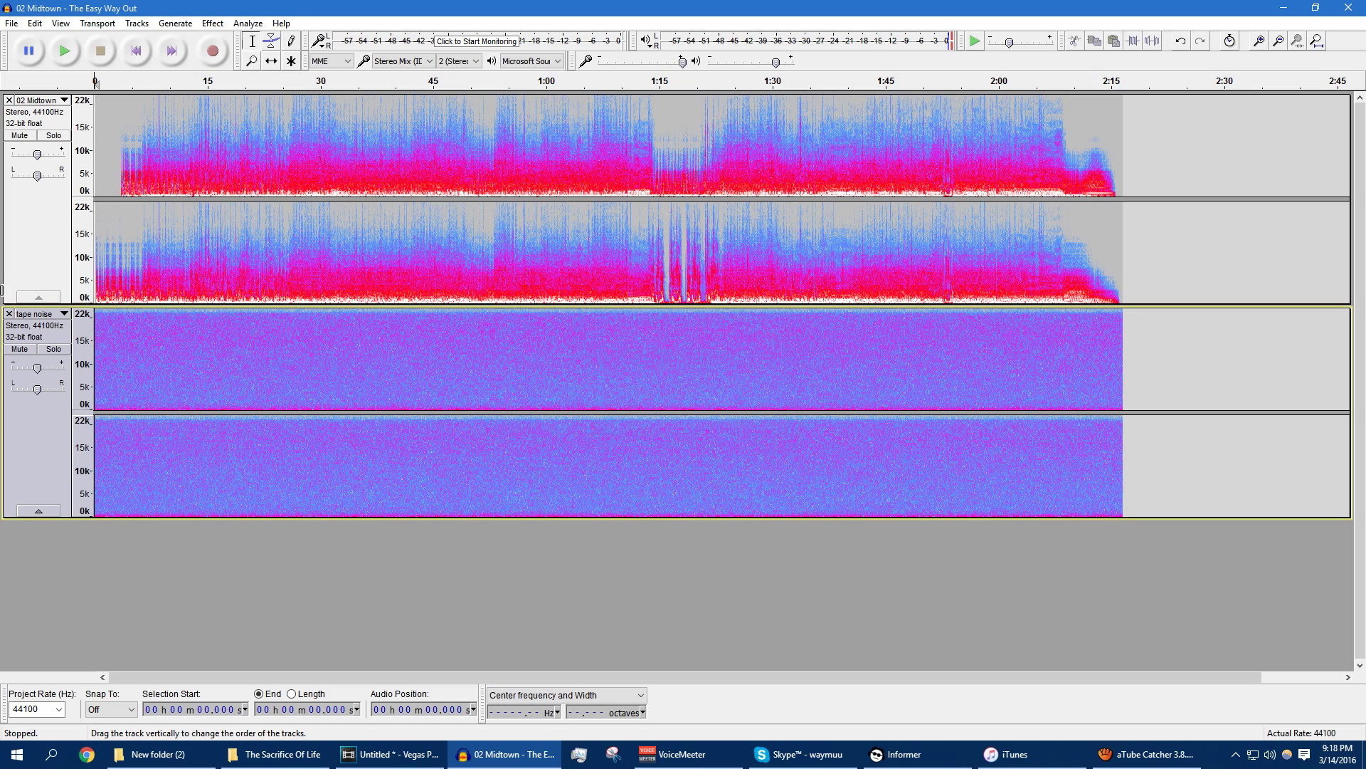
Step: Replace both tracks with the exported cassette simulation file from New folder (2) and show it as a spectrogram
left_click(8, 313)
left_click(8, 100)
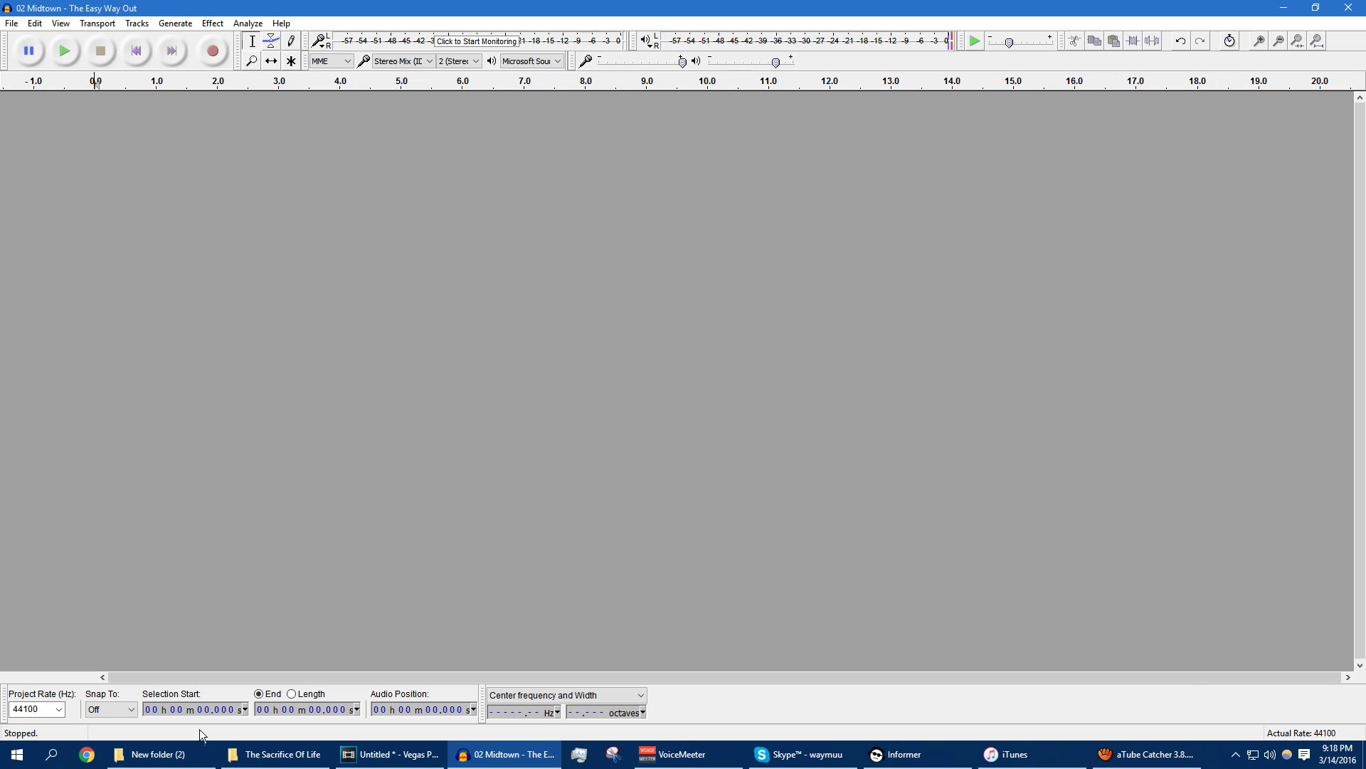
left_click(202, 750)
left_click_drag(207, 92, 372, 292)
left_click(49, 100)
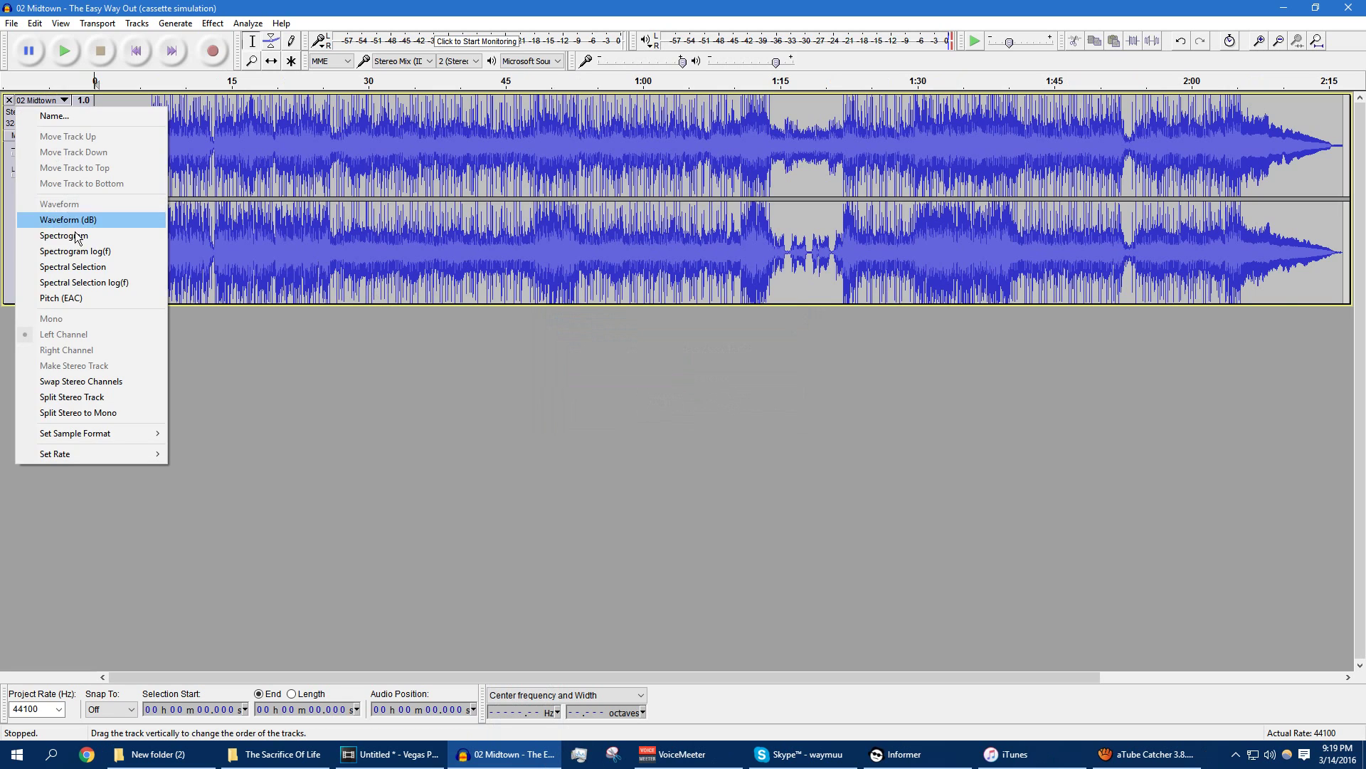
left_click(78, 237)
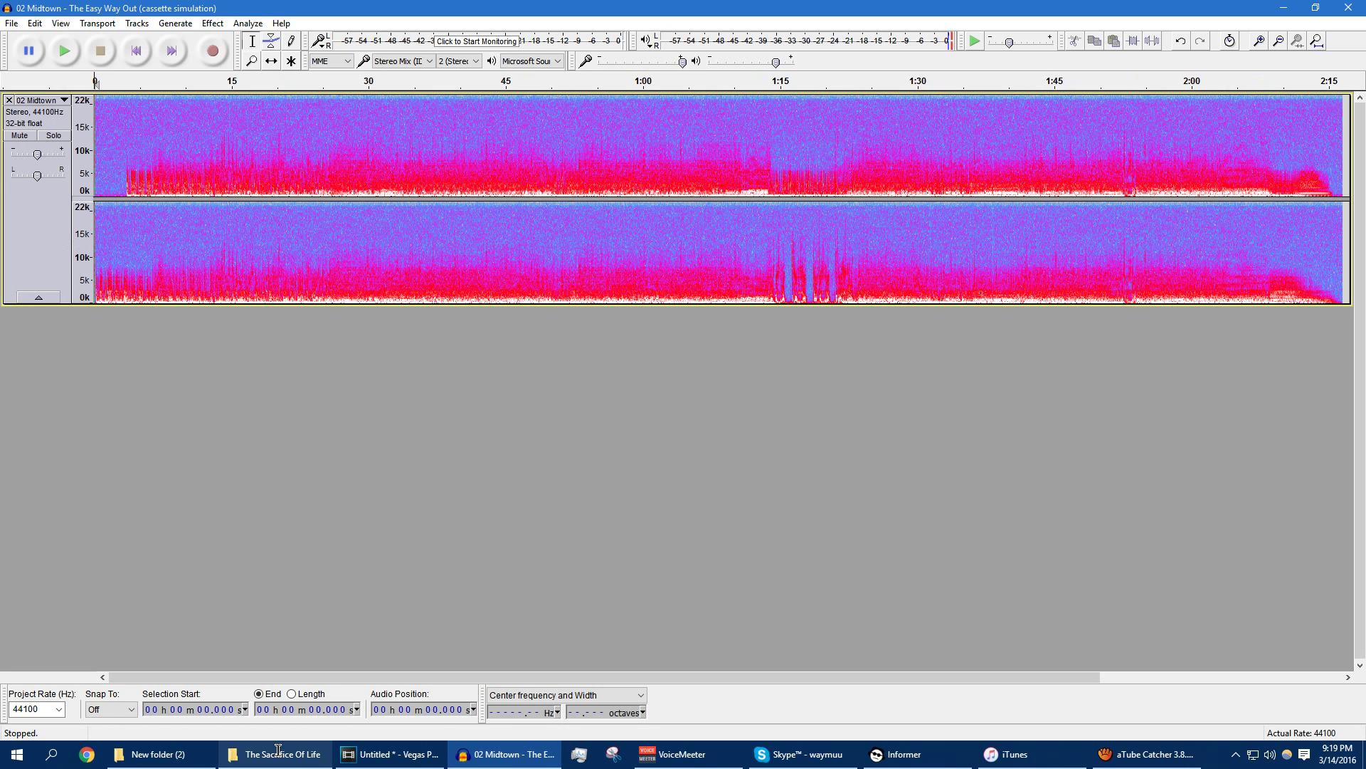
Step: Play the cassette simulation track from about 4.7 s, jump to about 0:42, and stop playback
left_click(136, 139)
left_click(66, 52)
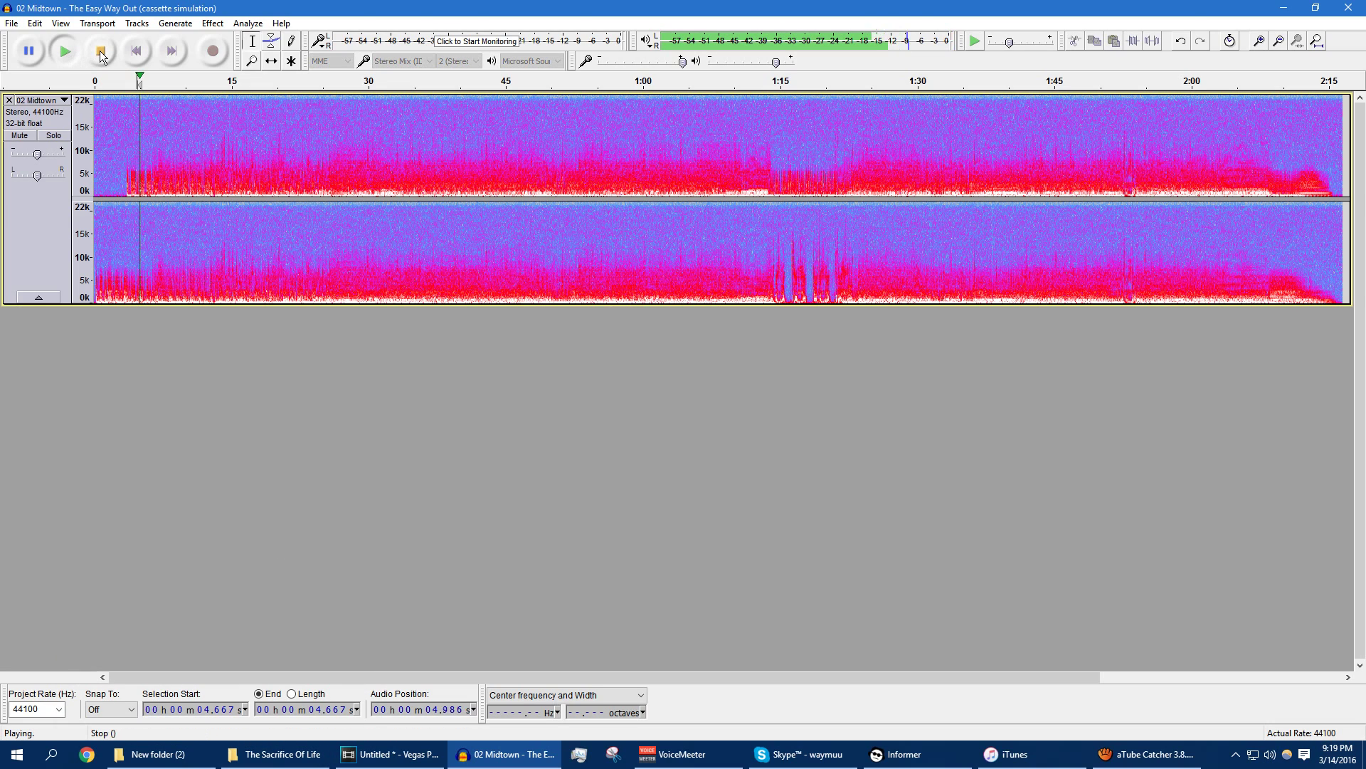
left_click(483, 91)
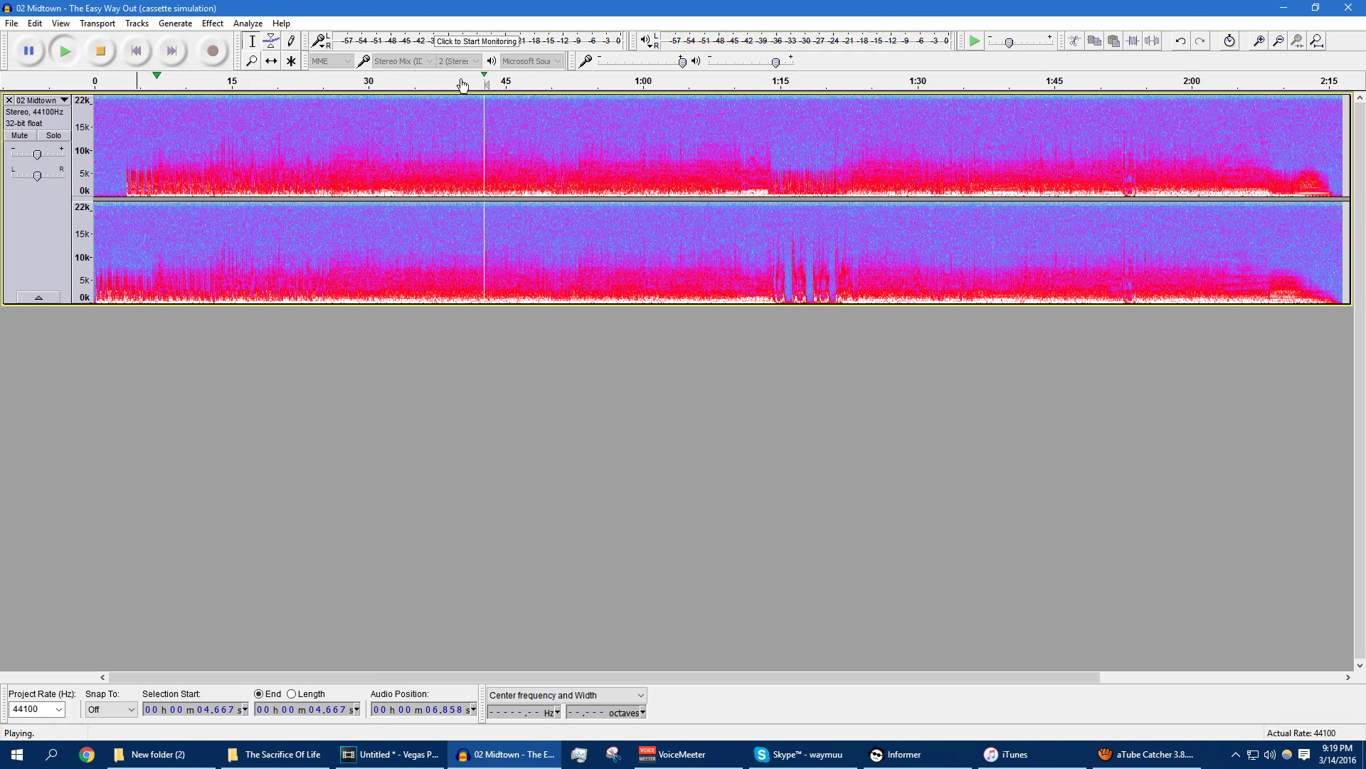
left_click(103, 51)
Step: Search the Music library for 1080 and import 24 - 1080 - Army of Fools.flac as a second track
left_click(277, 754)
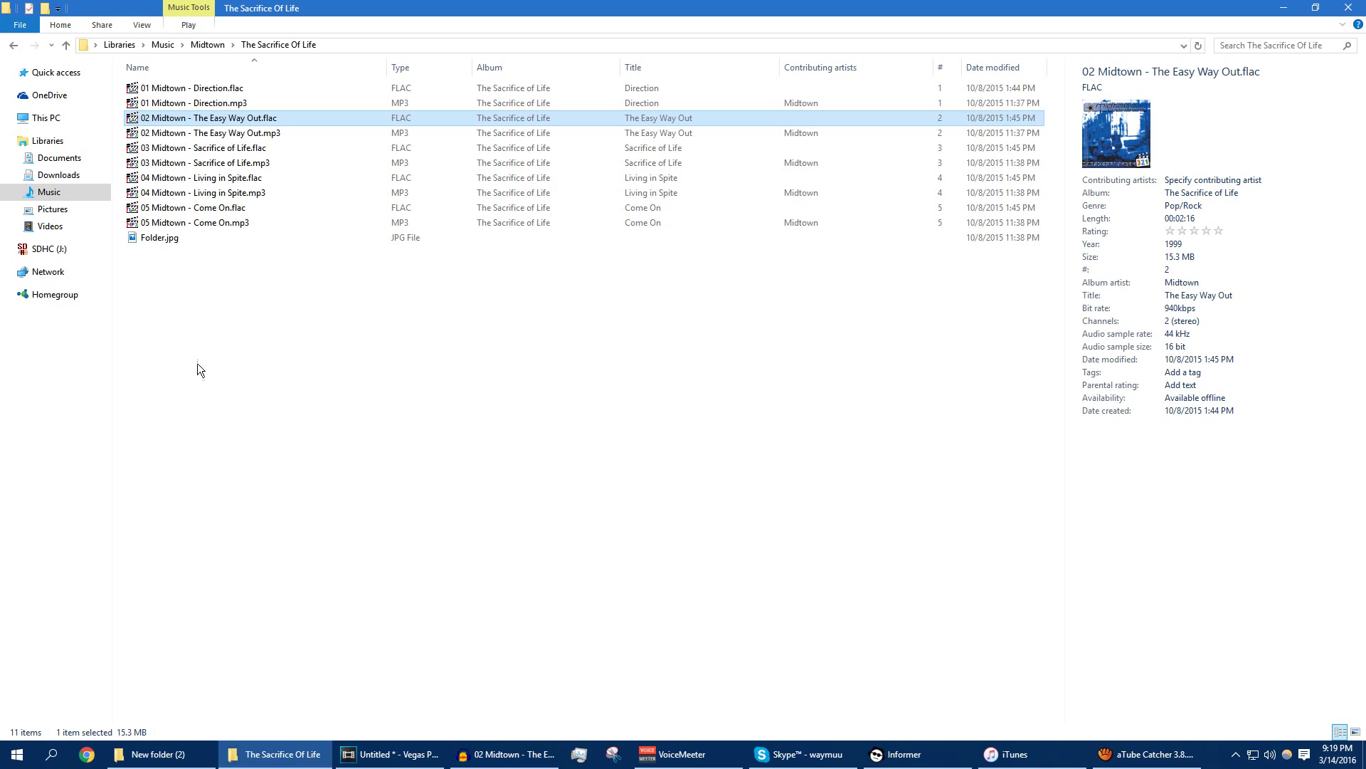
left_click(98, 199)
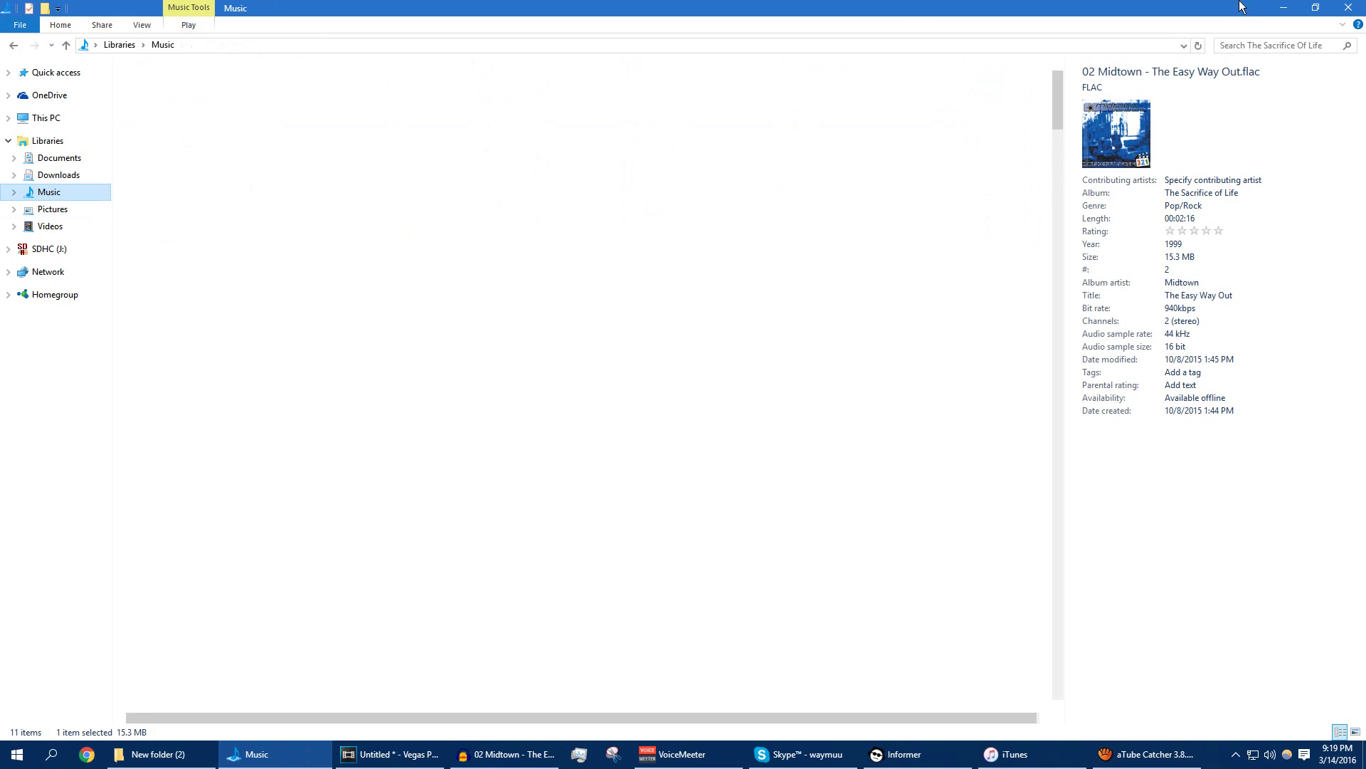
left_click(1290, 46)
type("1080")
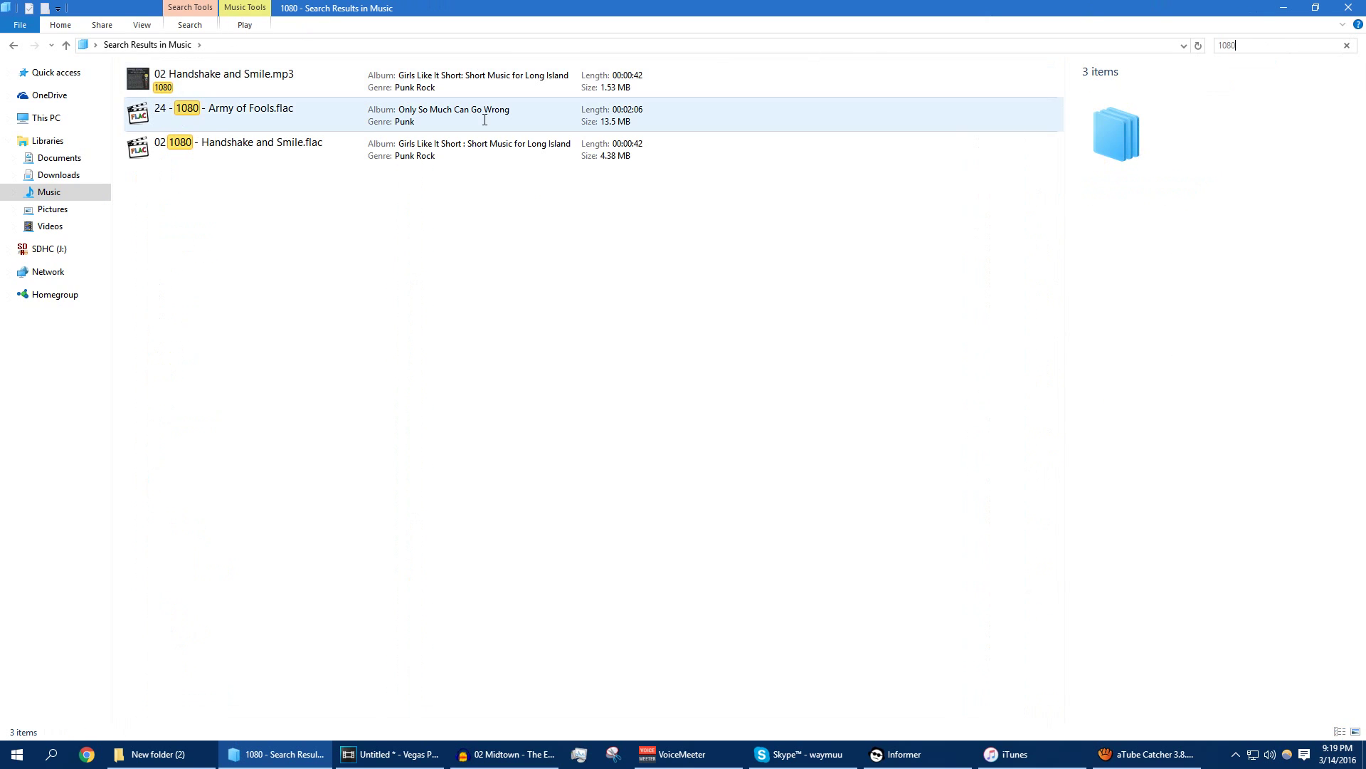
left_click_drag(181, 106, 276, 451)
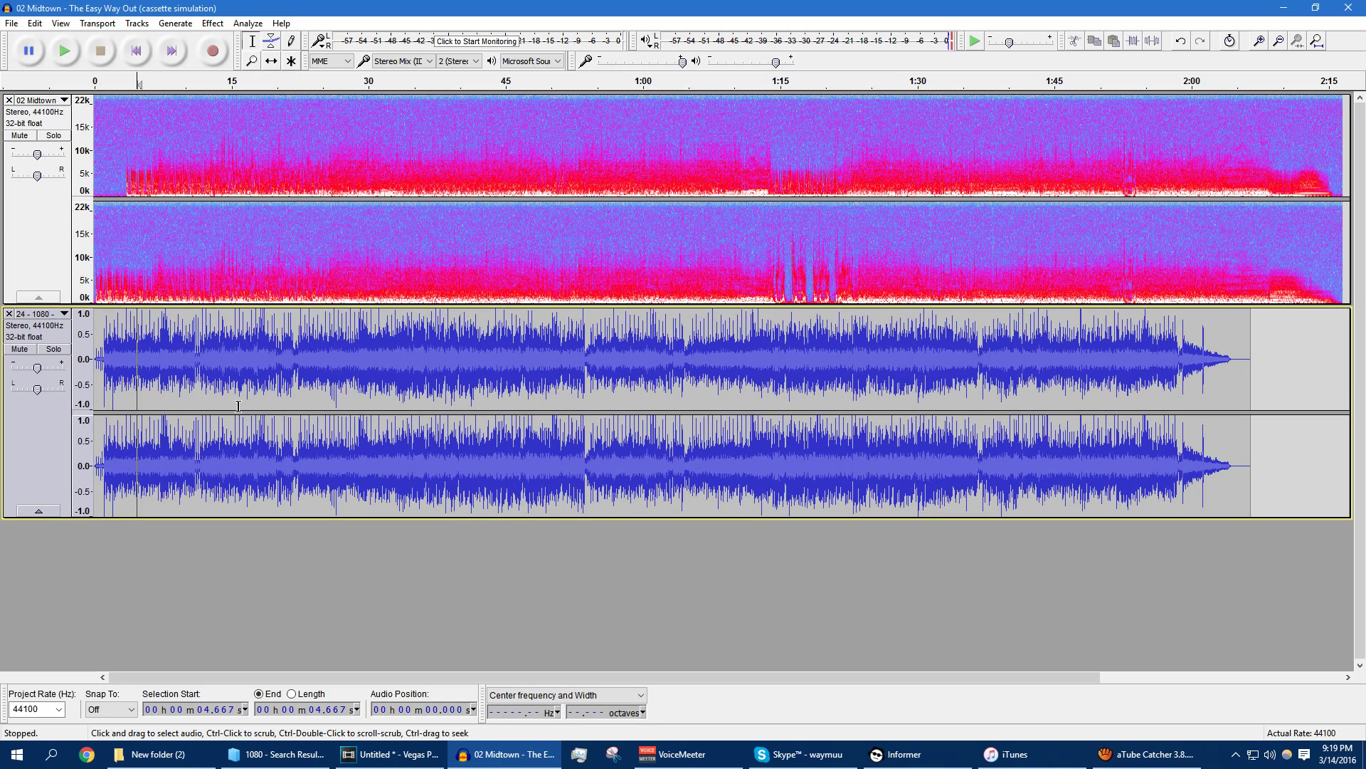
Step: Show the Army of Fools track as a spectrogram and play it soloed from about 10.4 s for comparison
left_click(28, 314)
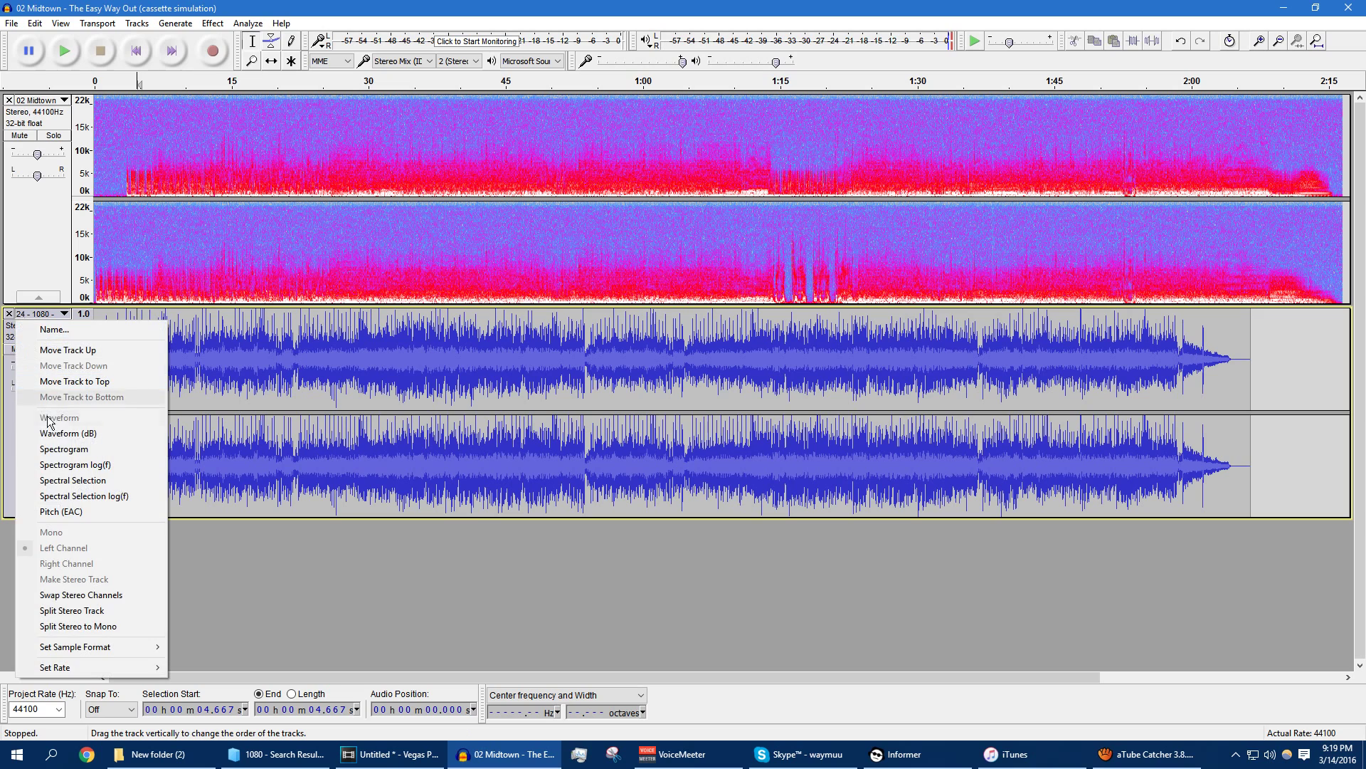
left_click(56, 448)
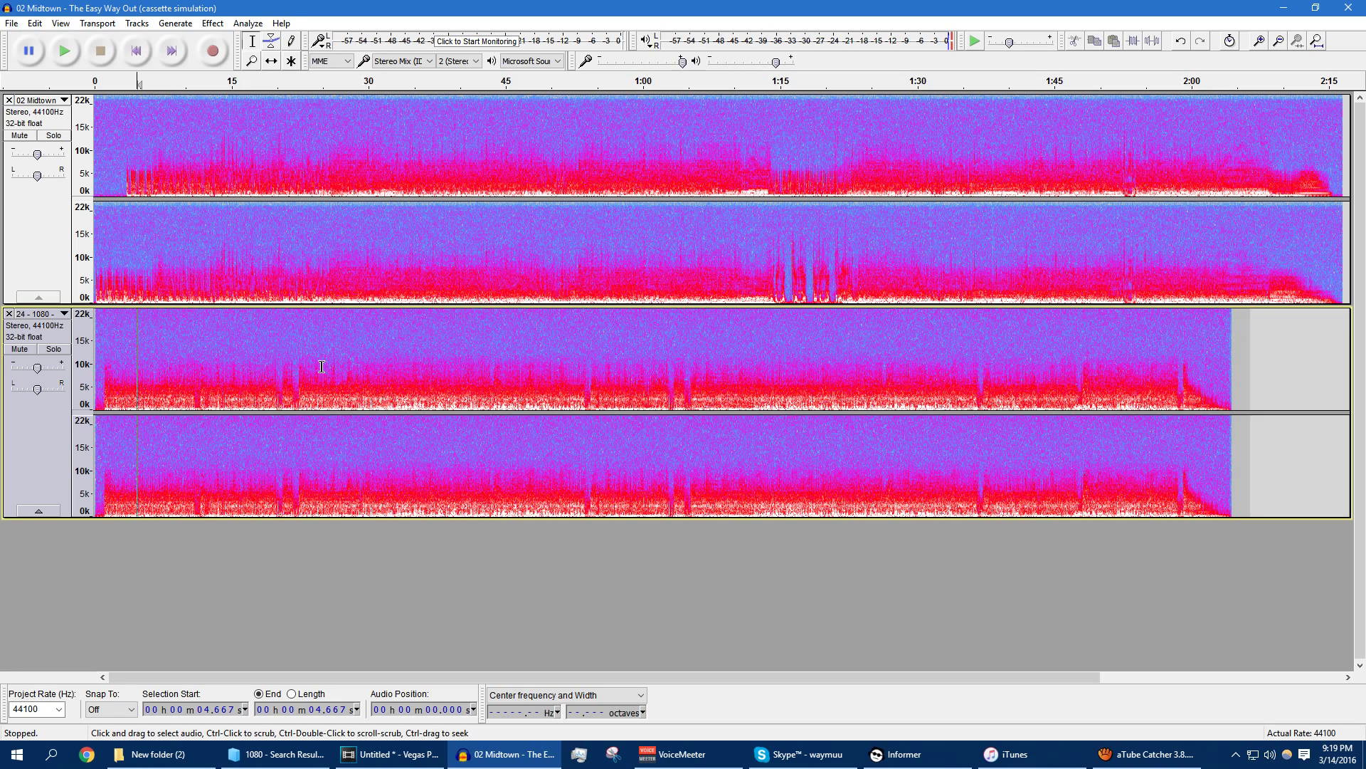
left_click(53, 349)
left_click(190, 356)
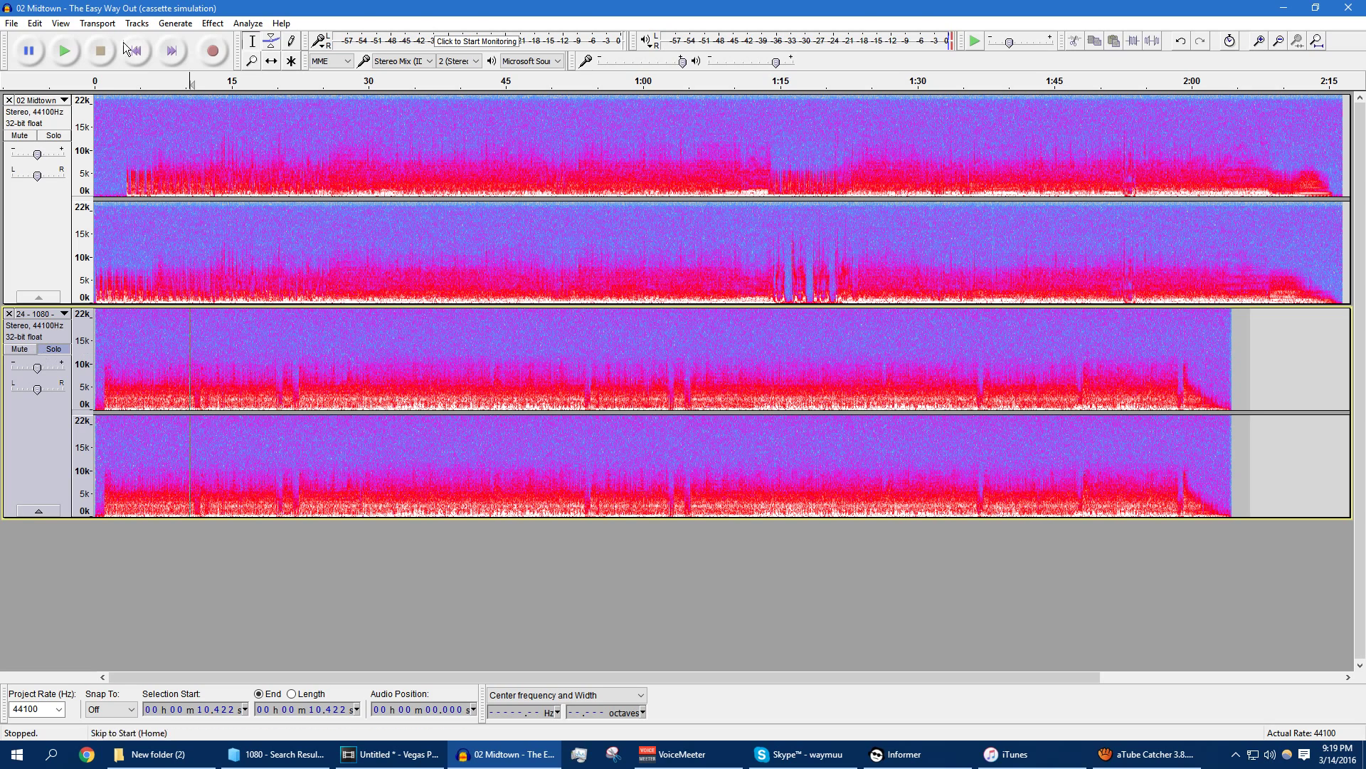
left_click(64, 50)
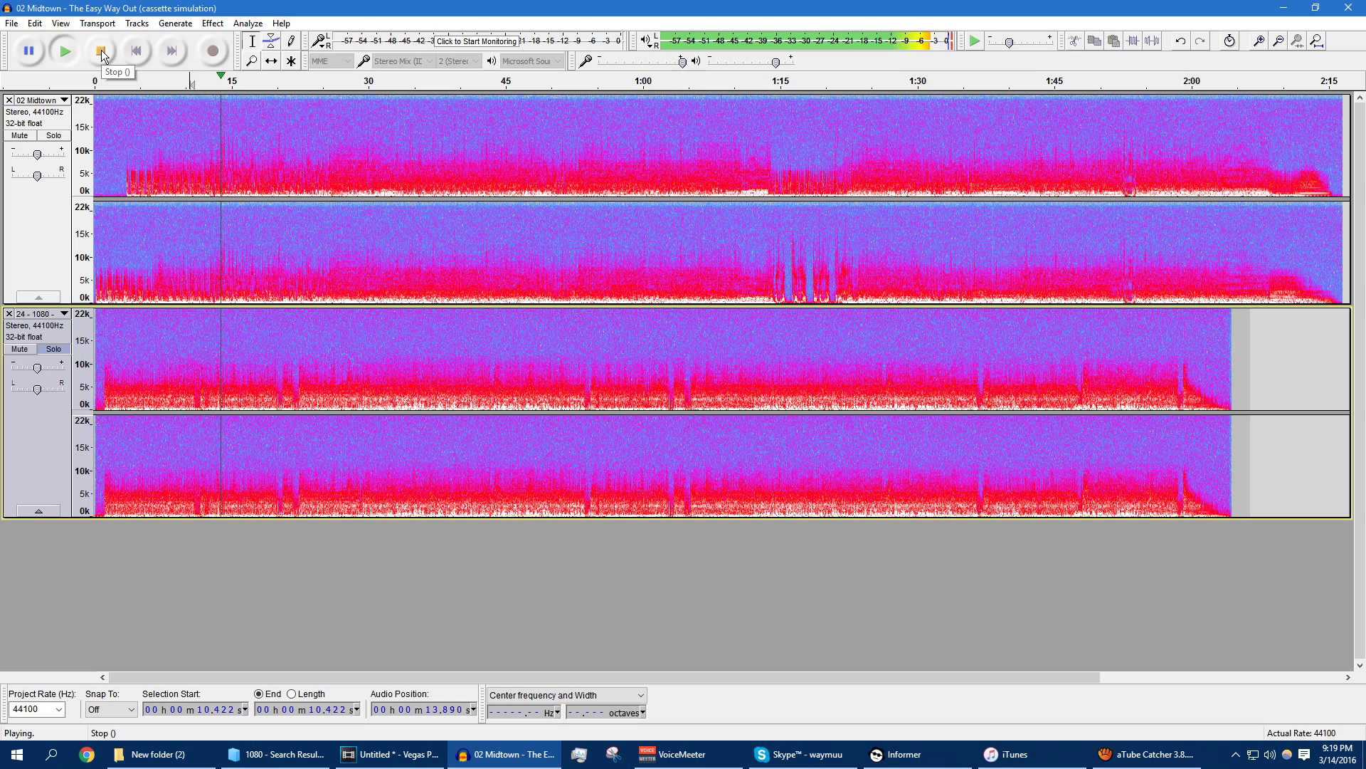
left_click(101, 50)
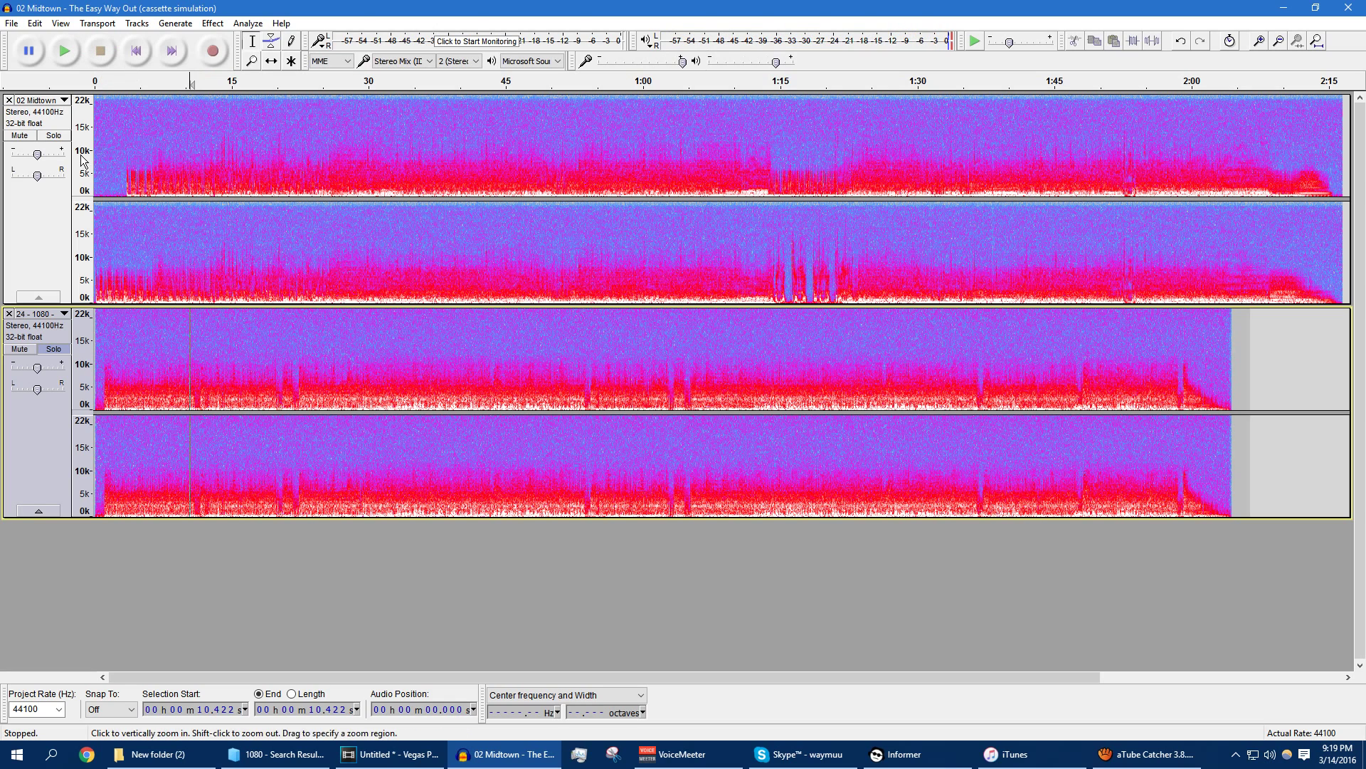
Step: Remove the Army of Fools track and play the cassette simulation track briefly from about 17 s
left_click(9, 315)
left_click(250, 160)
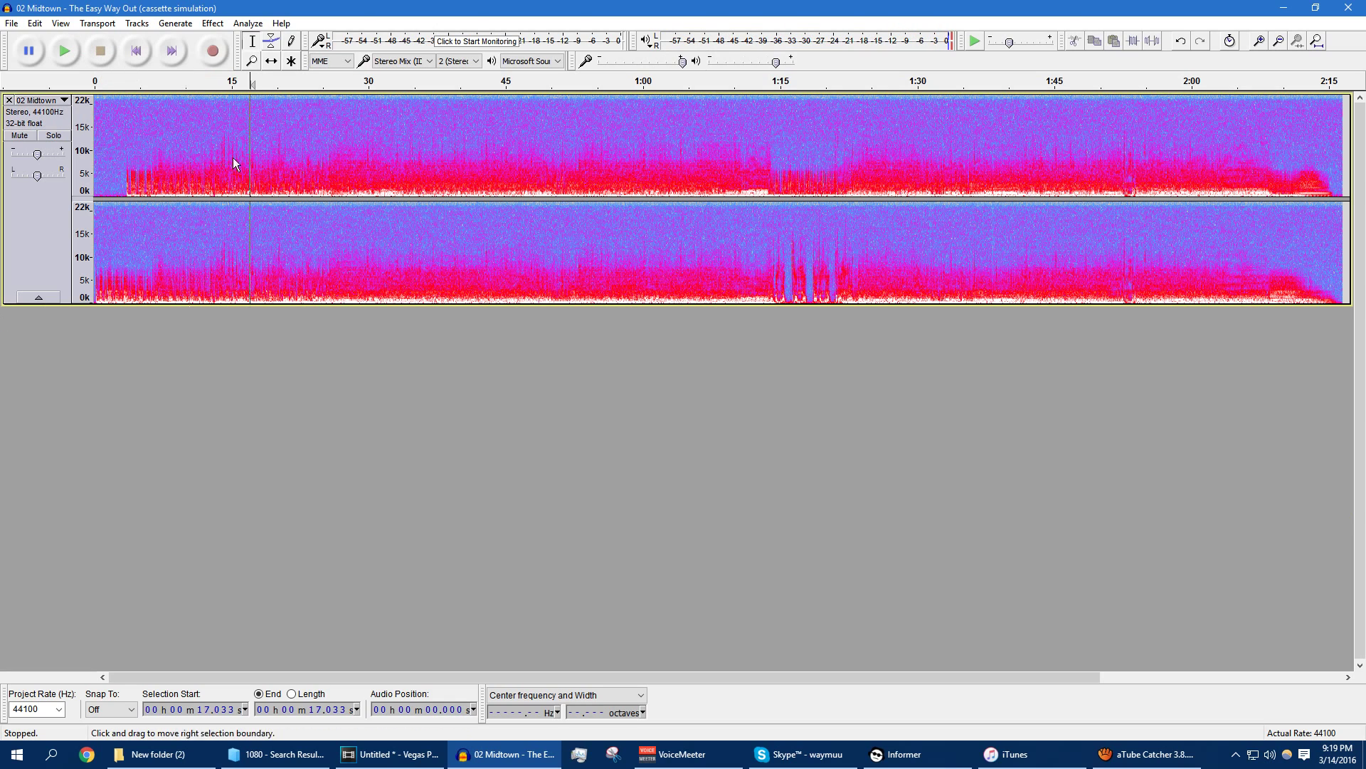
left_click(71, 54)
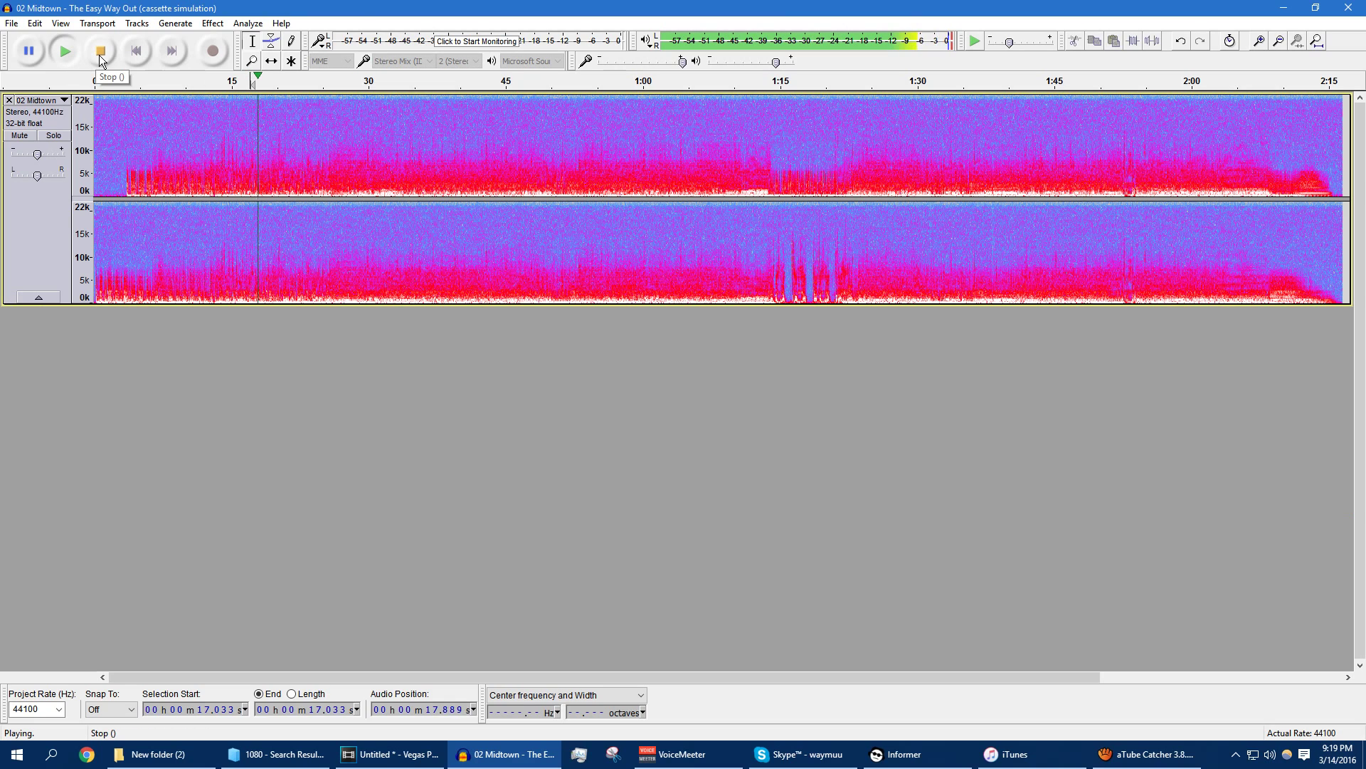
left_click(100, 54)
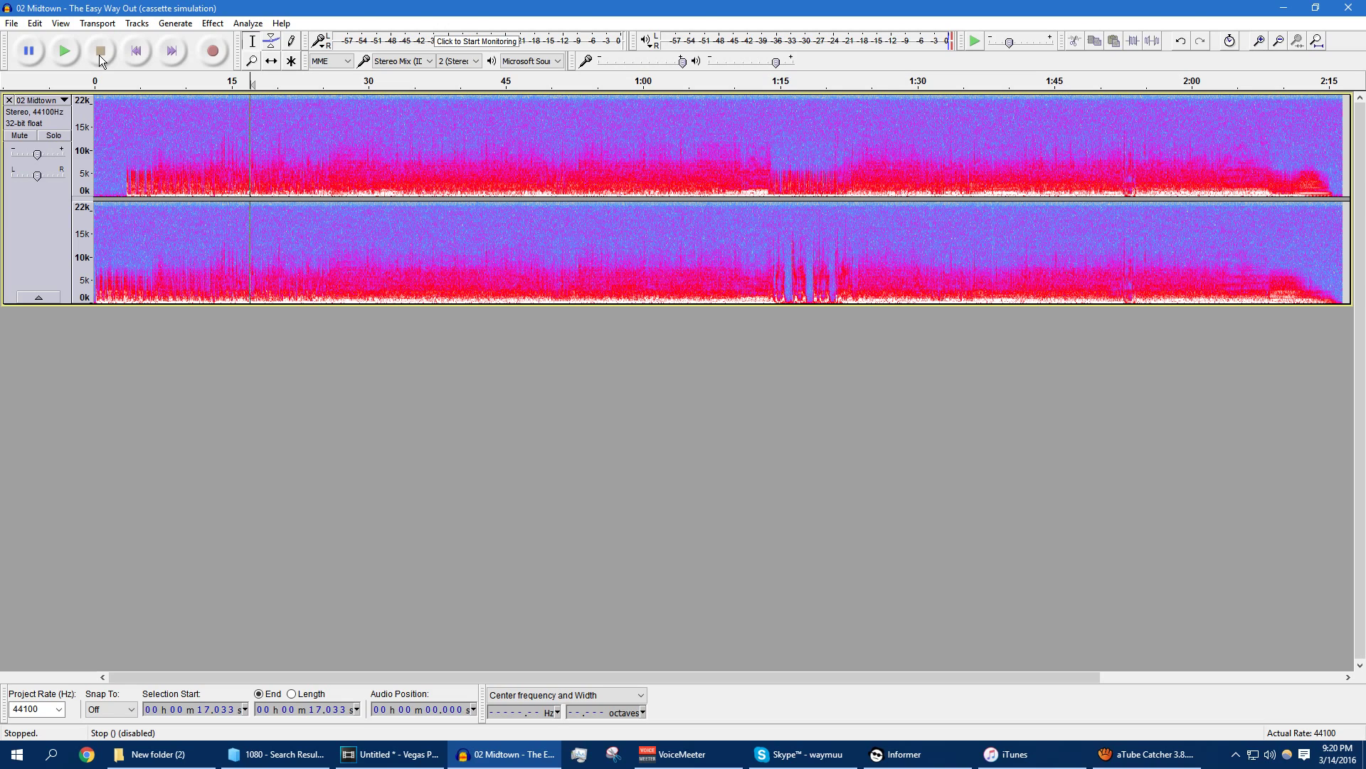
left_click(1148, 754)
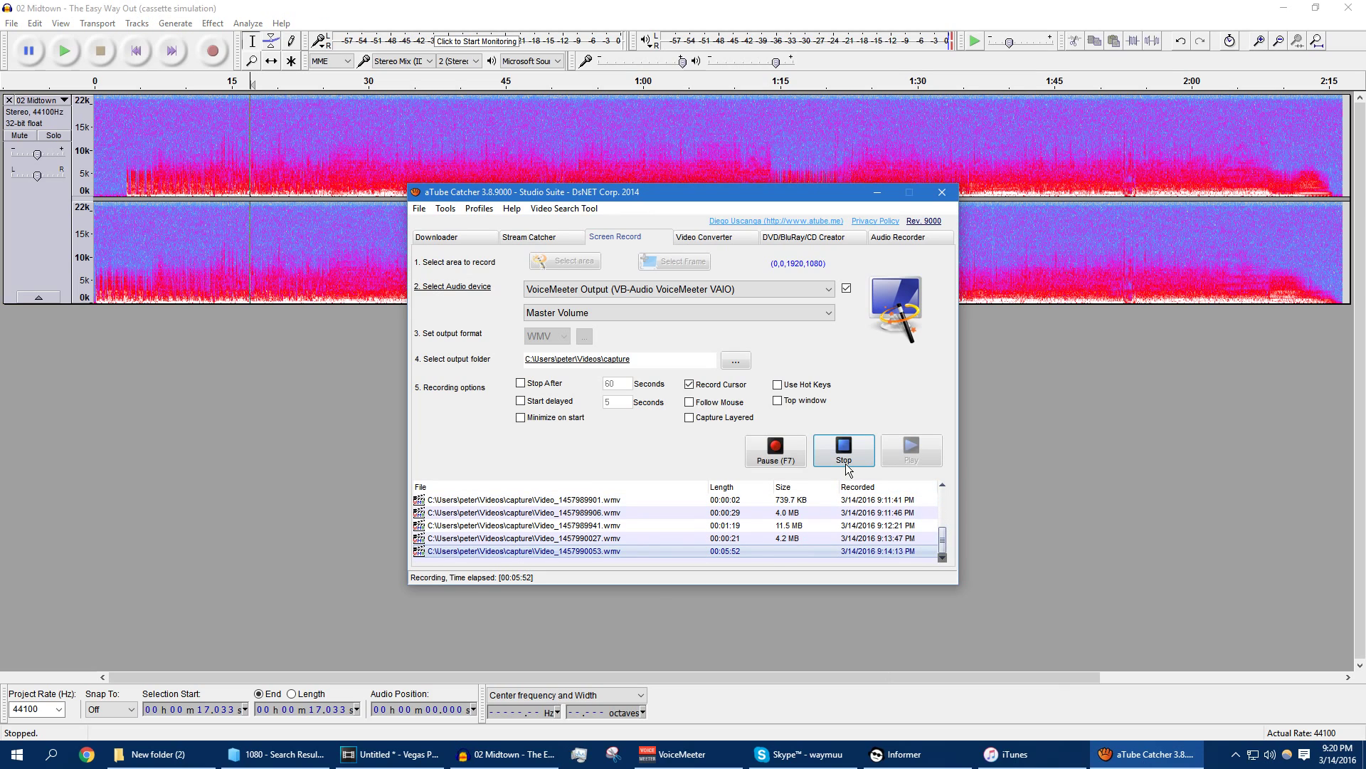